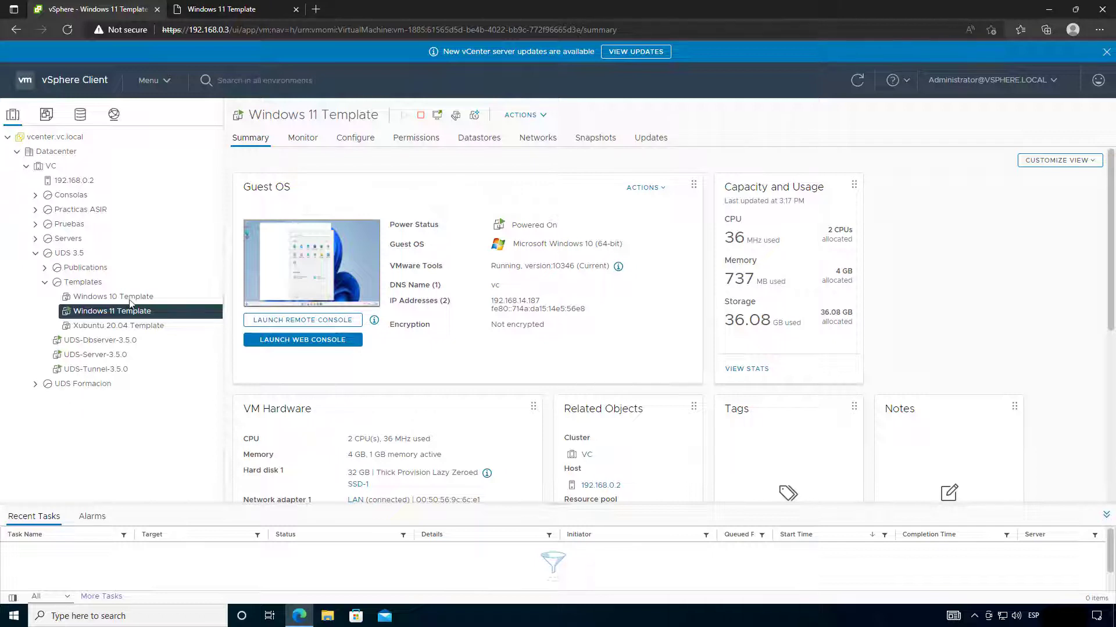
Step: Switch to the 'Windows 11 Template' web console tab showing the VM's desktop
left_click(228, 9)
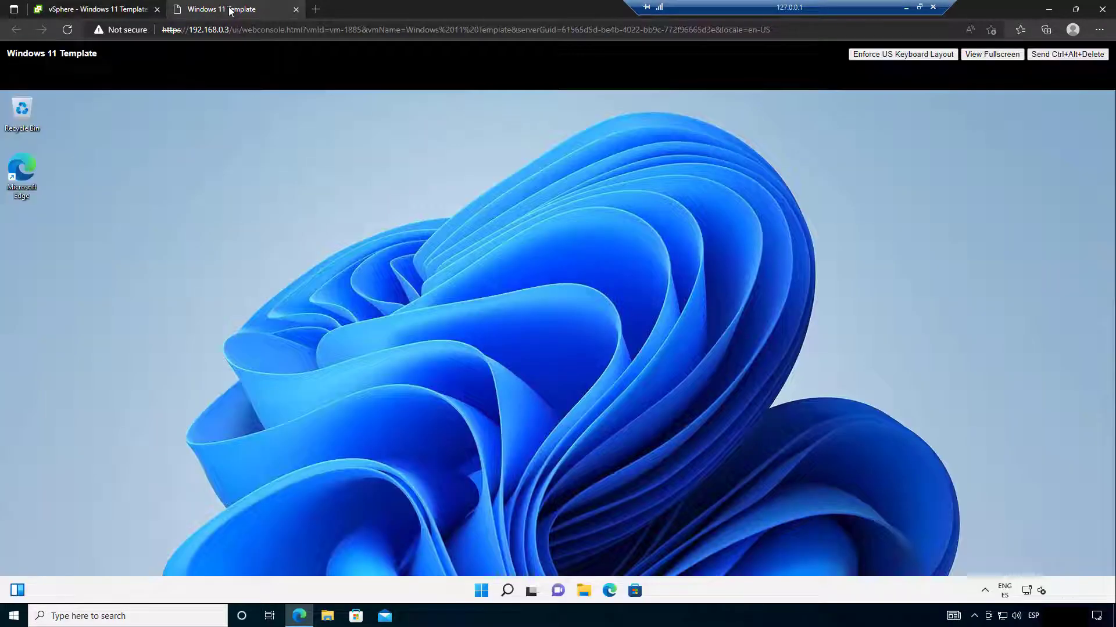
Step: Launch Settings inside the VM, check Windows Update, then go to the System page
left_click(481, 591)
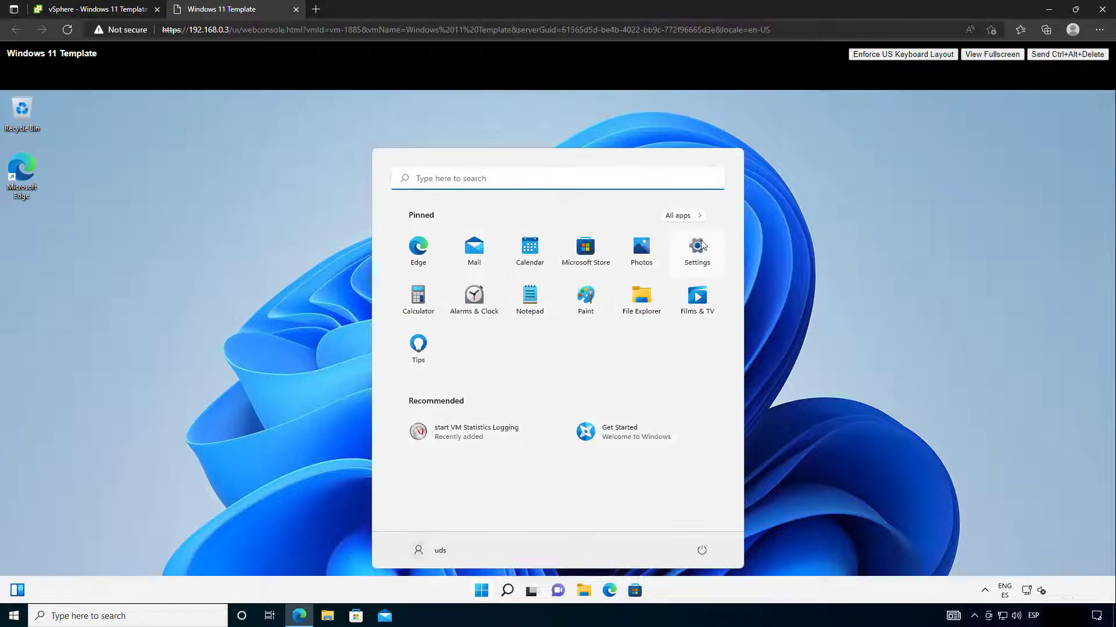
left_click(702, 244)
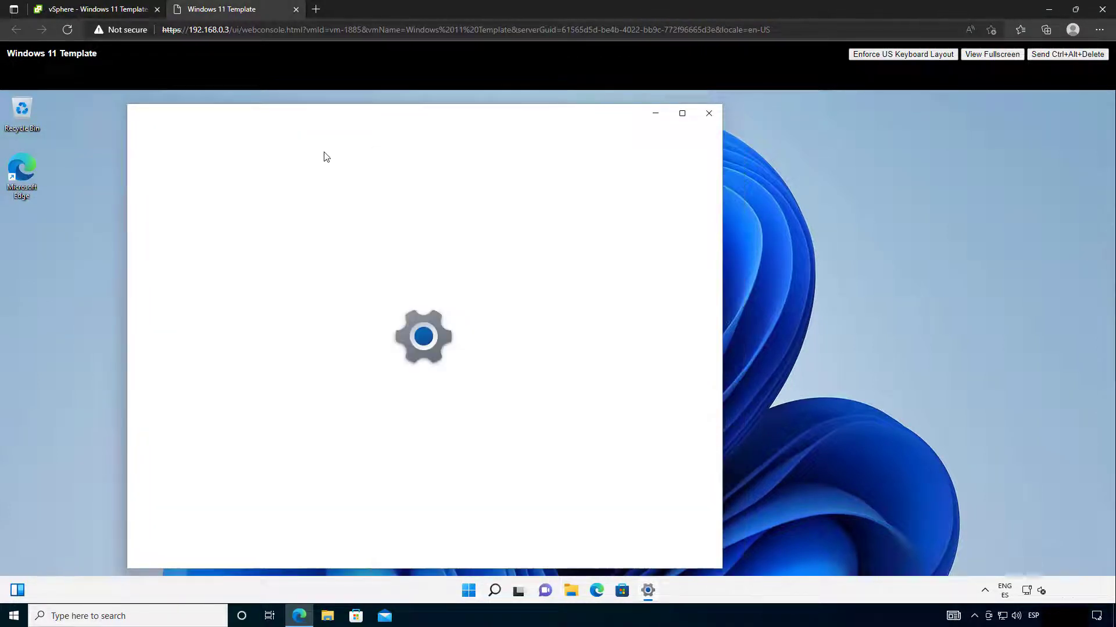
left_click(220, 463)
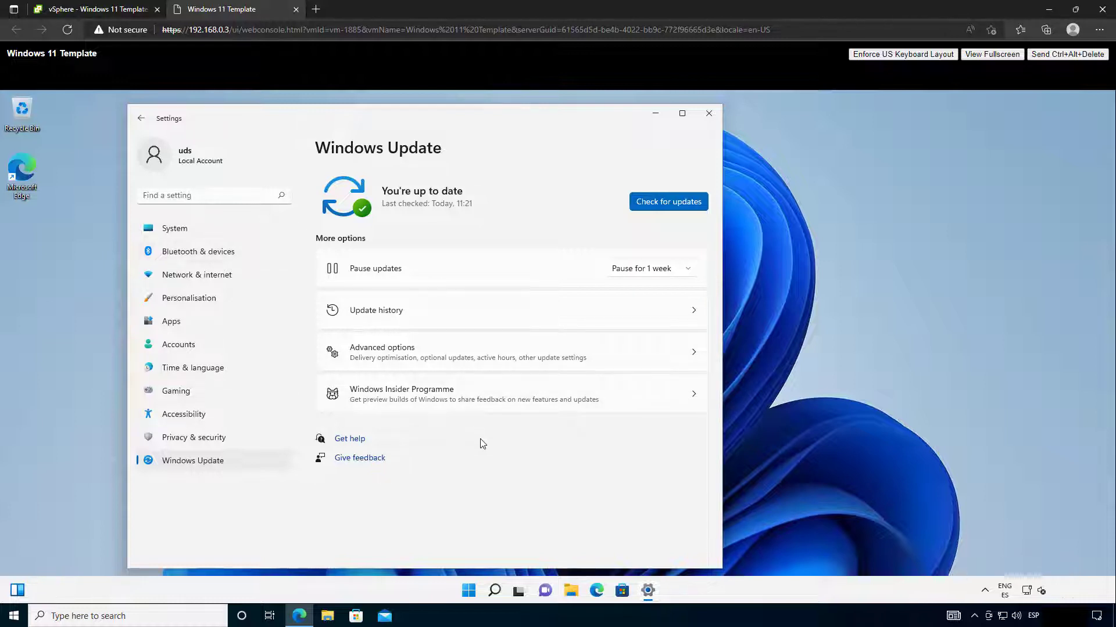
left_click(201, 232)
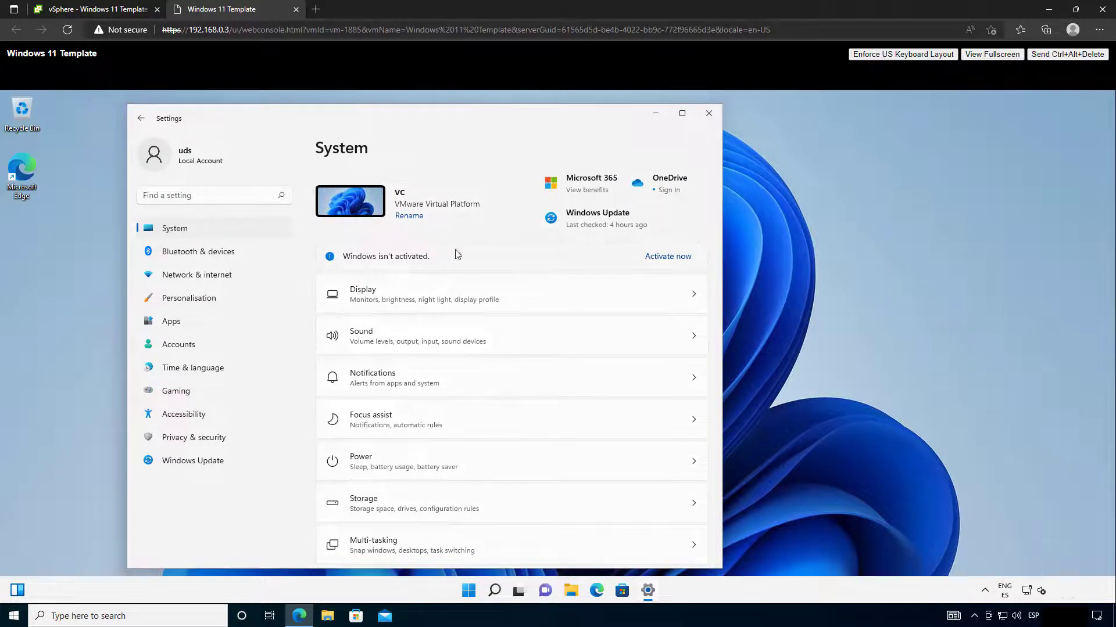
Step: Keep Remote Desktop on at port 3389 with Network Level Authentication left unchecked
scroll(459, 384, "down", 2)
scroll(459, 384, "down", 4)
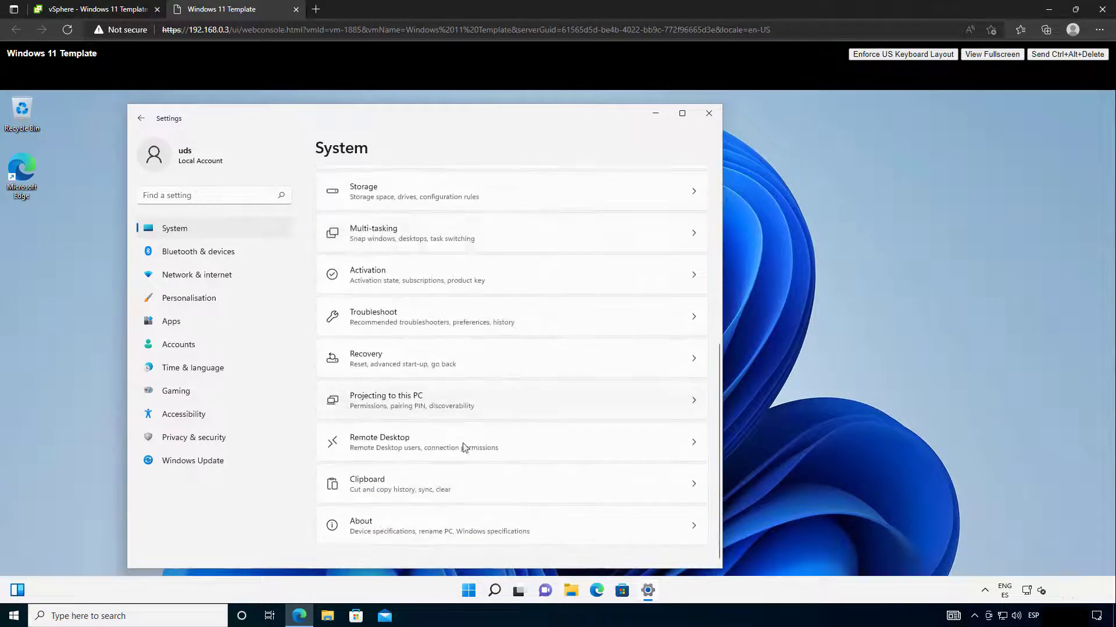
left_click(444, 448)
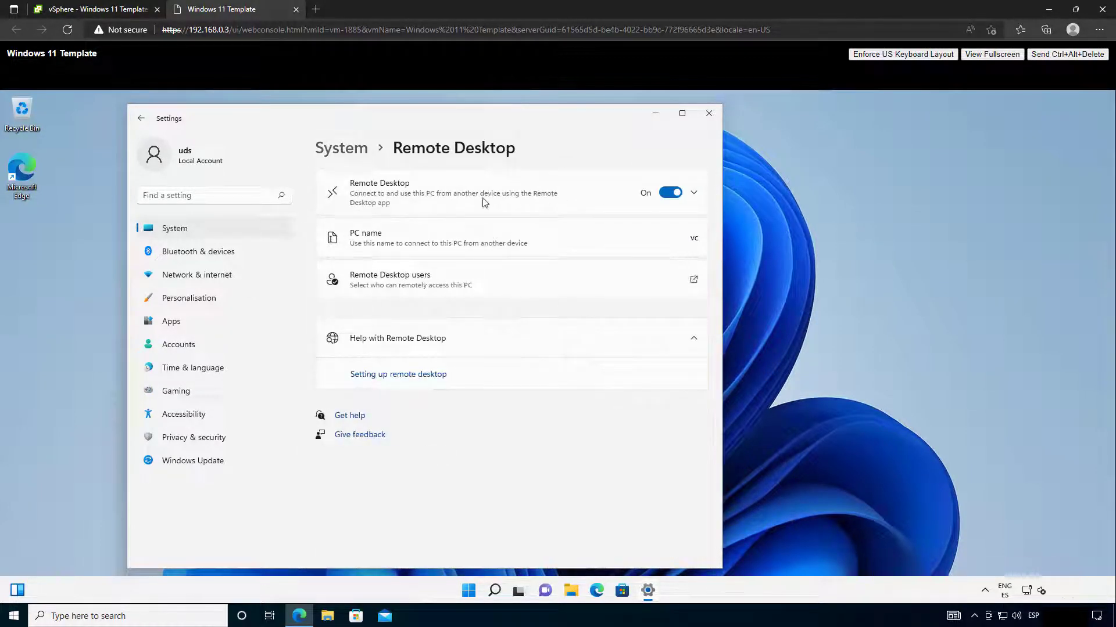
left_click(599, 199)
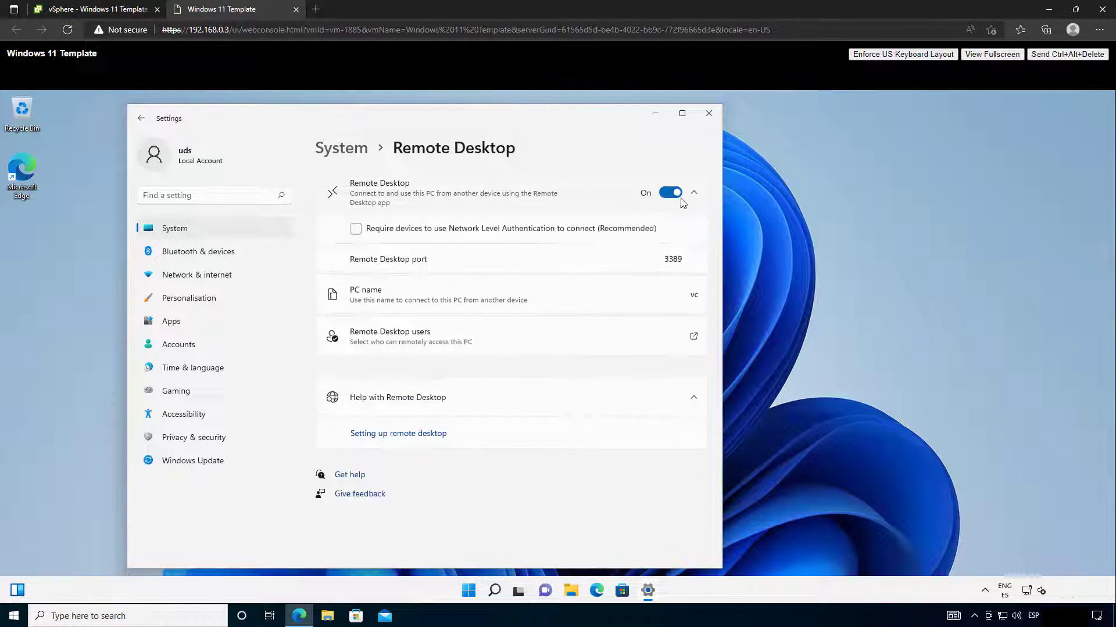
left_click(401, 233)
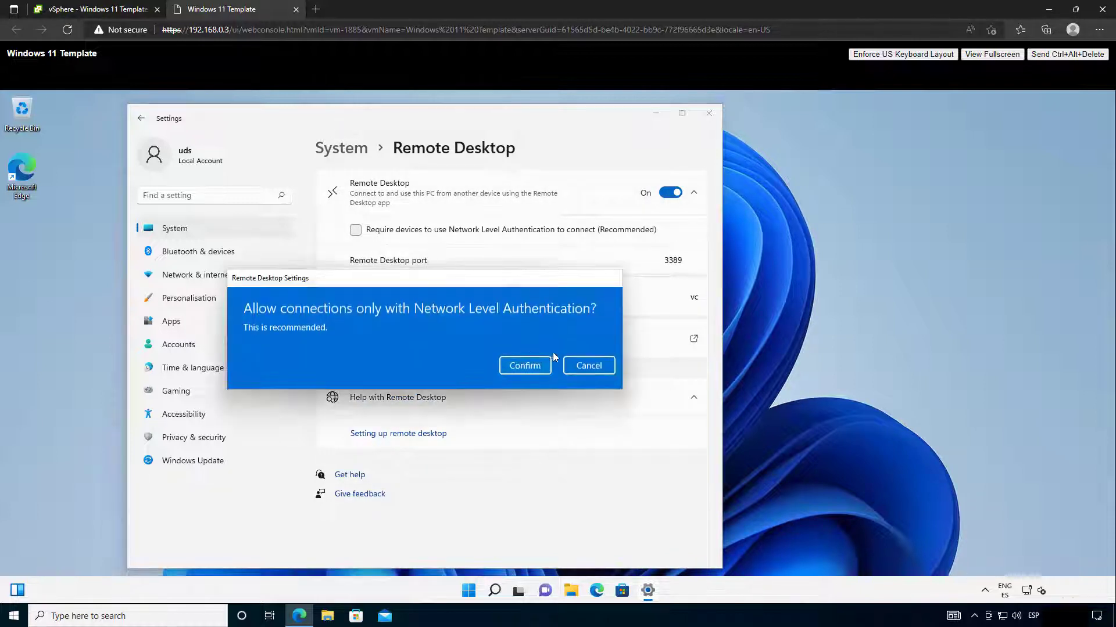
left_click(585, 366)
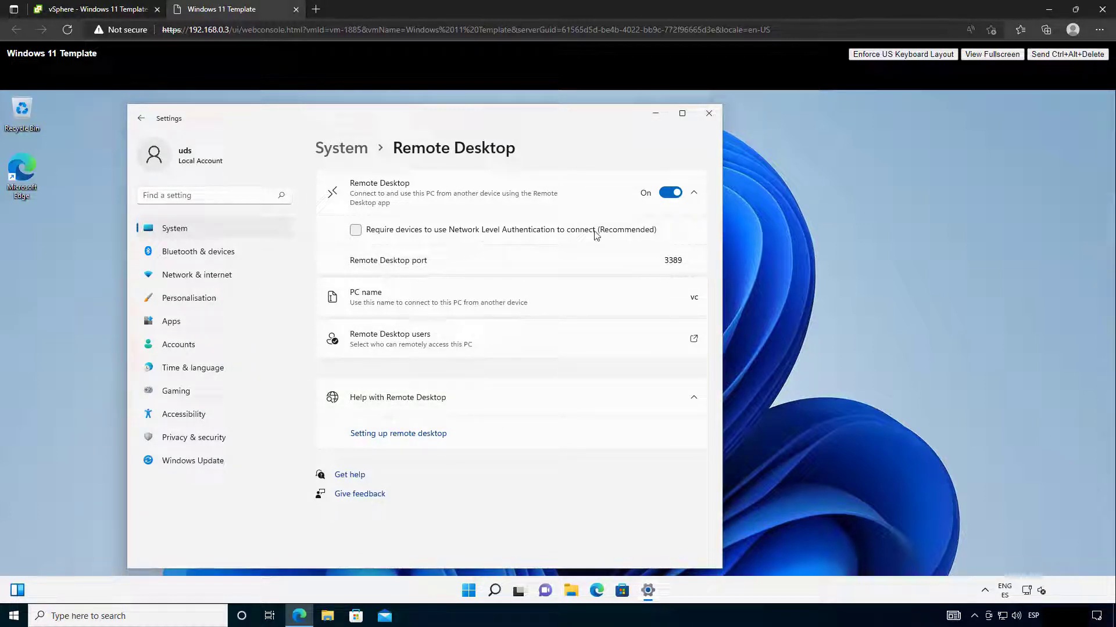
Step: Close Settings and log in to the UDS admin portal at 192.168.0.10 in Edge
left_click(707, 114)
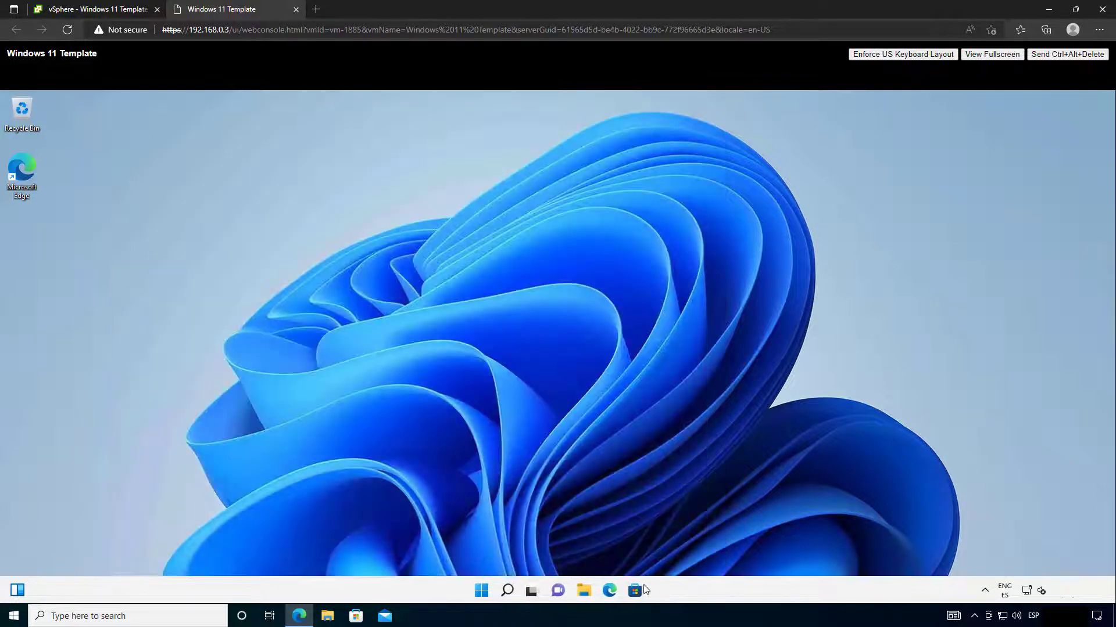
left_click(614, 595)
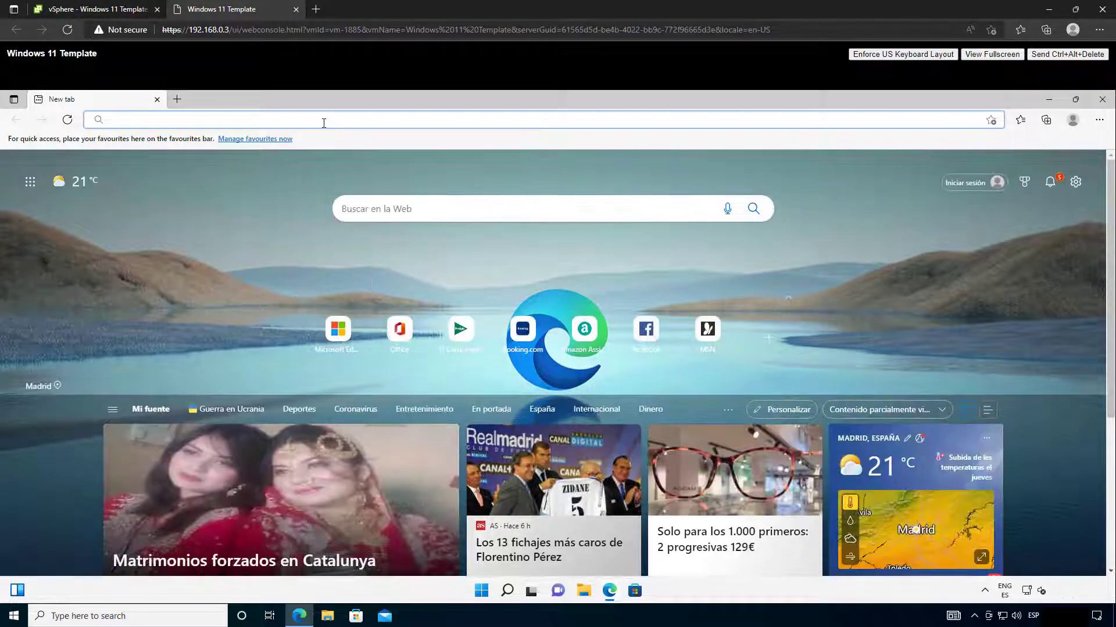
type("192.168.0.10")
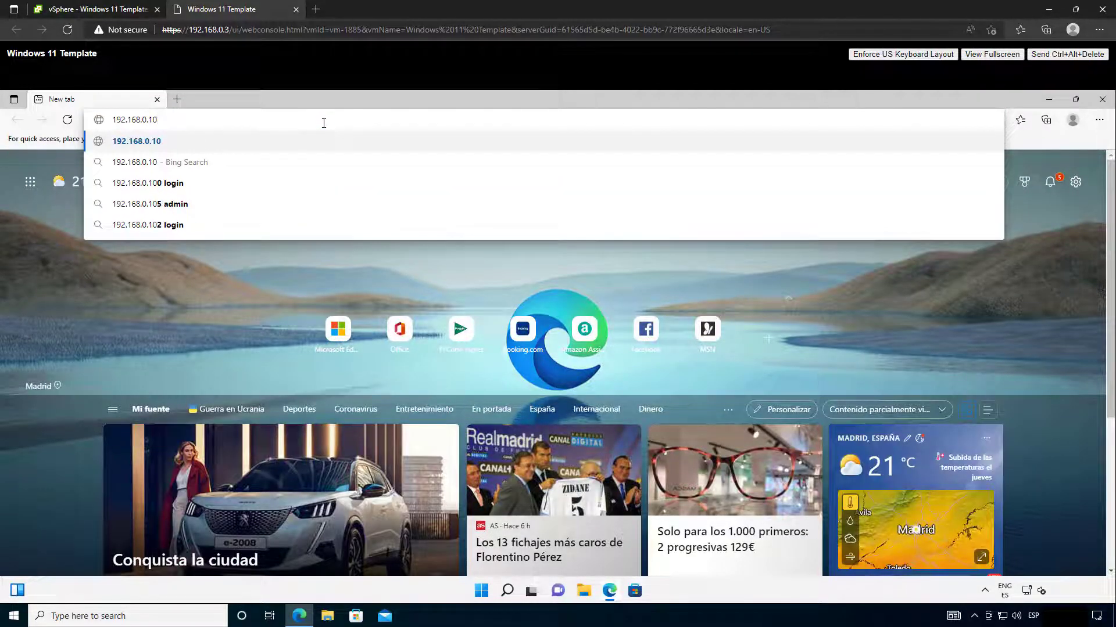
key("Return")
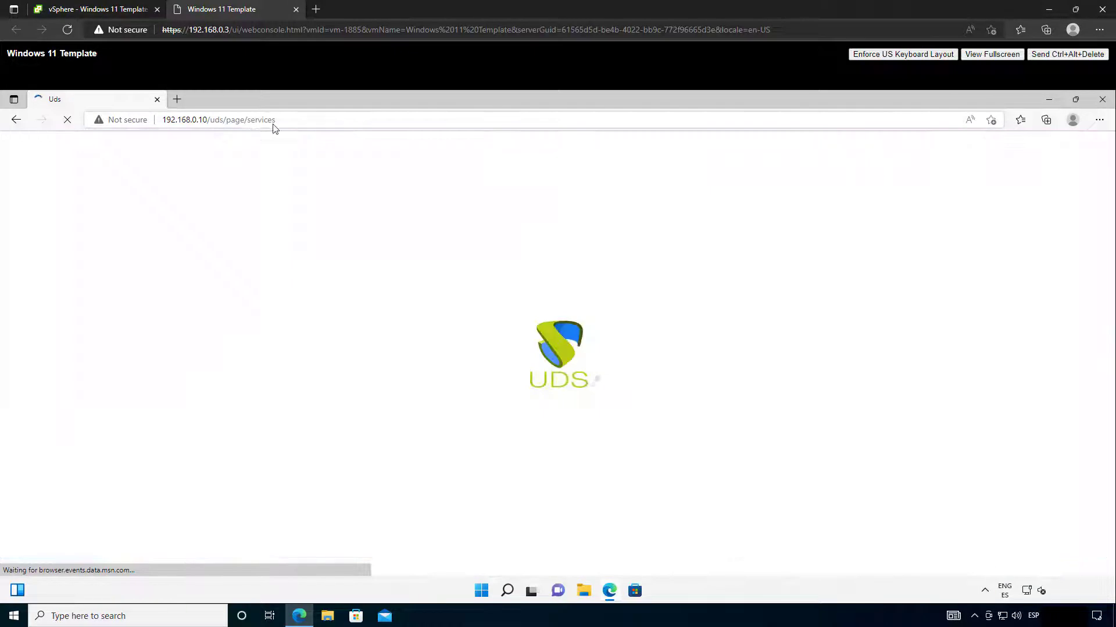
left_click(453, 305)
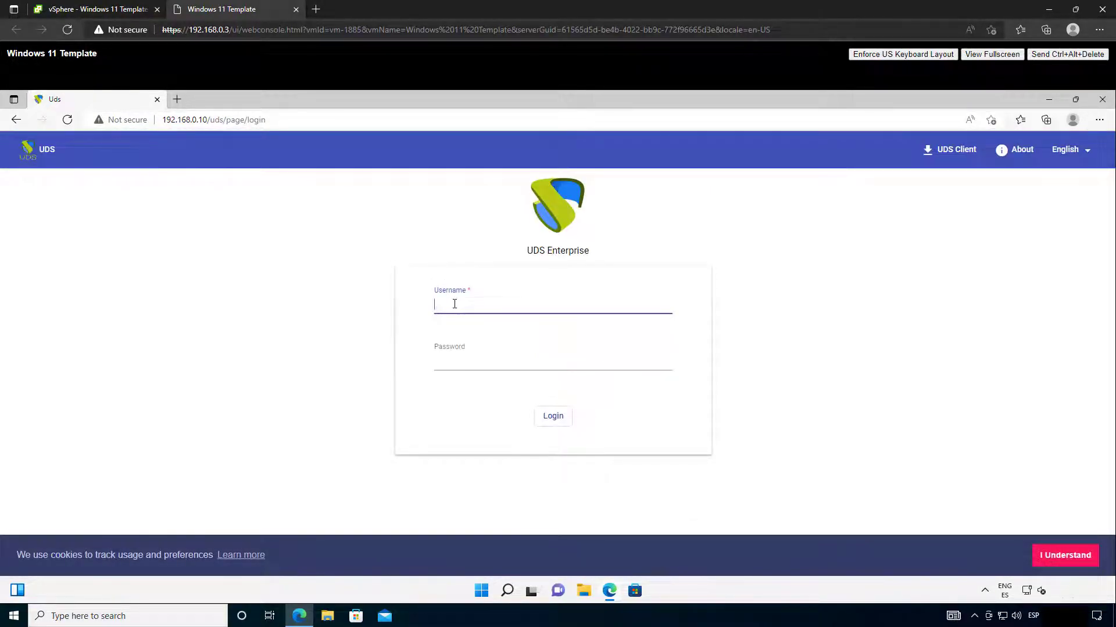
type("udsadmin")
left_click(466, 360)
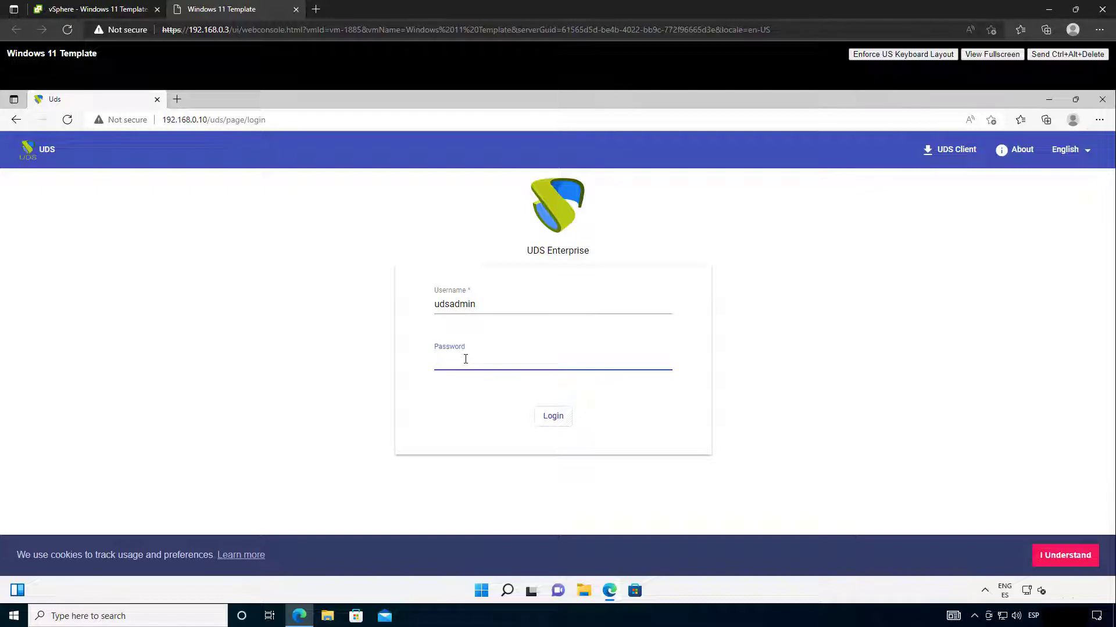
key("Return")
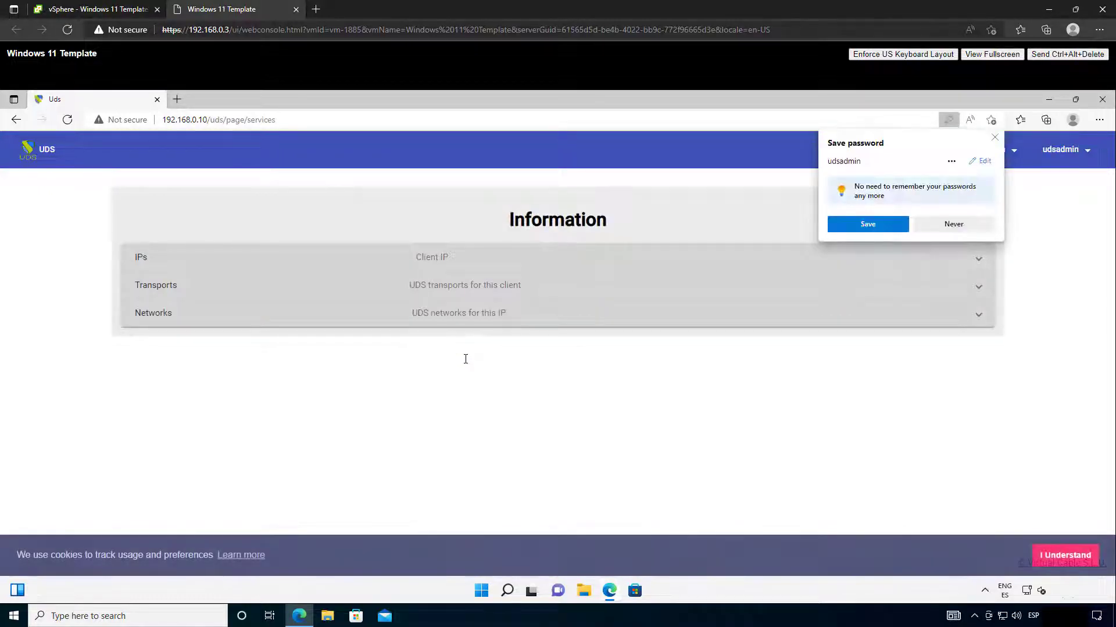
left_click(941, 228)
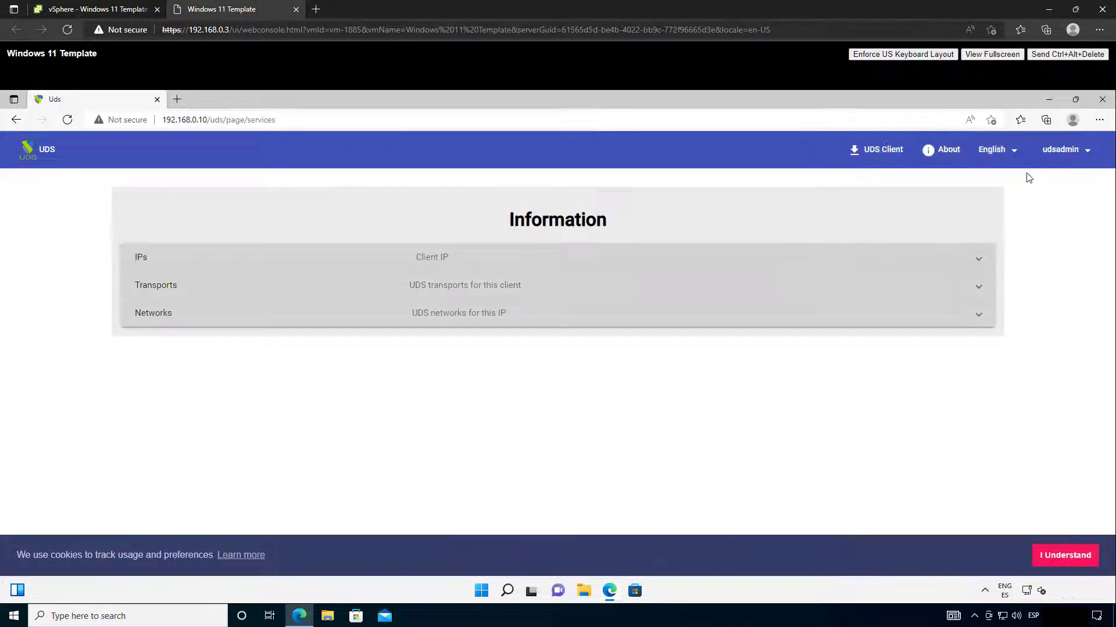
Step: Download UDSActorSetup-3.5.0.exe from the Downloads page and run it
left_click(1065, 150)
left_click(1072, 208)
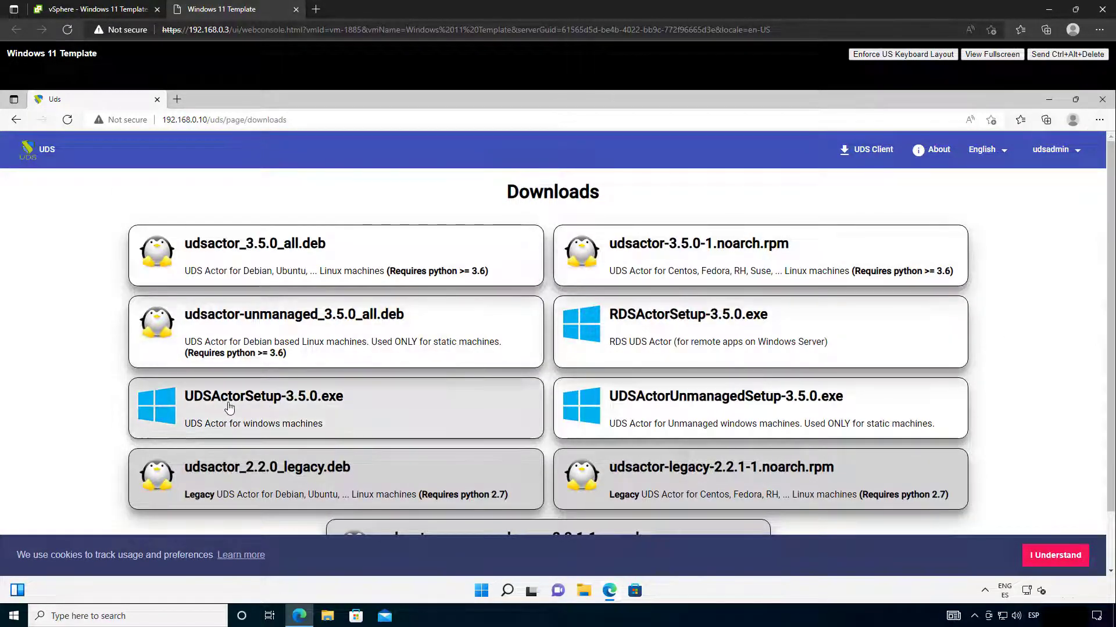
left_click(228, 408)
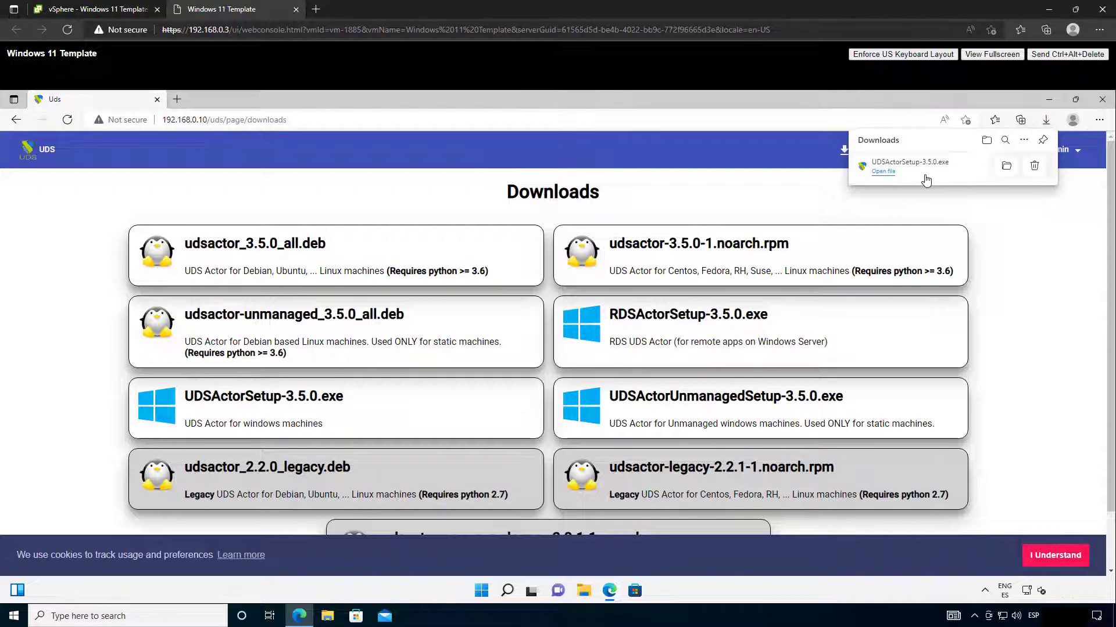
left_click(884, 172)
Step: Allow the UDS Actor installer to run and keep English as the setup language
left_click(509, 432)
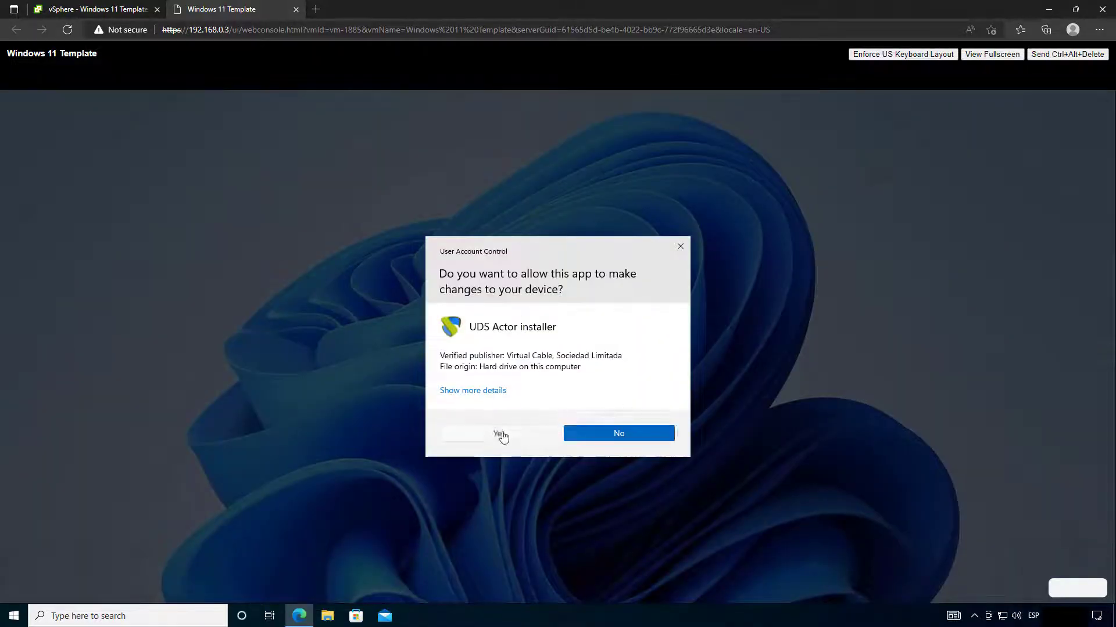
left_click(1050, 98)
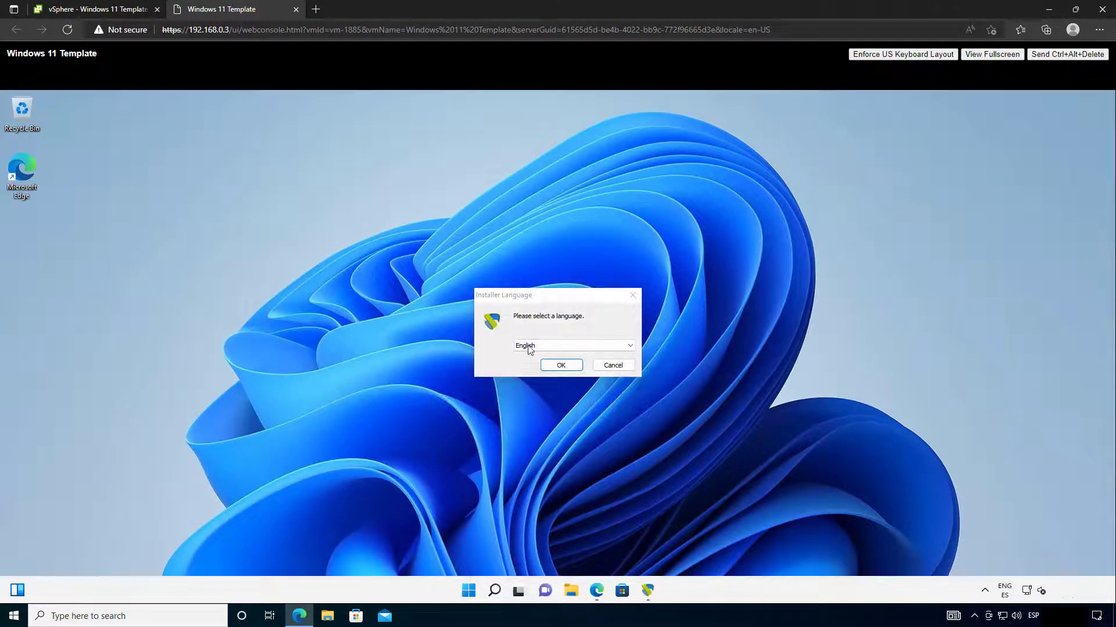
left_click(525, 346)
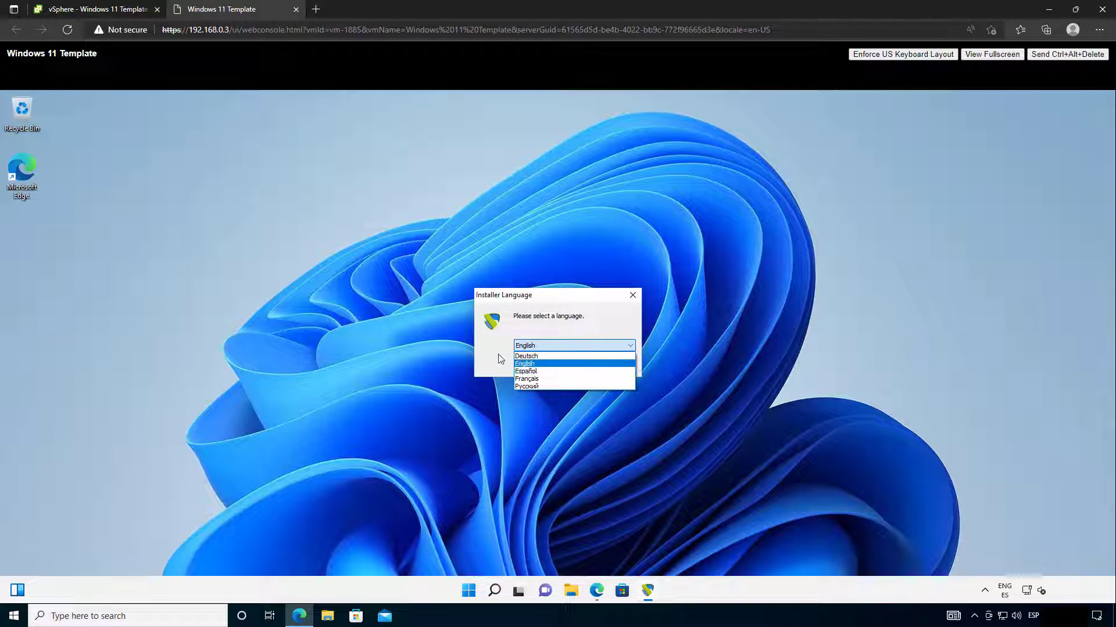
left_click(534, 363)
left_click(554, 368)
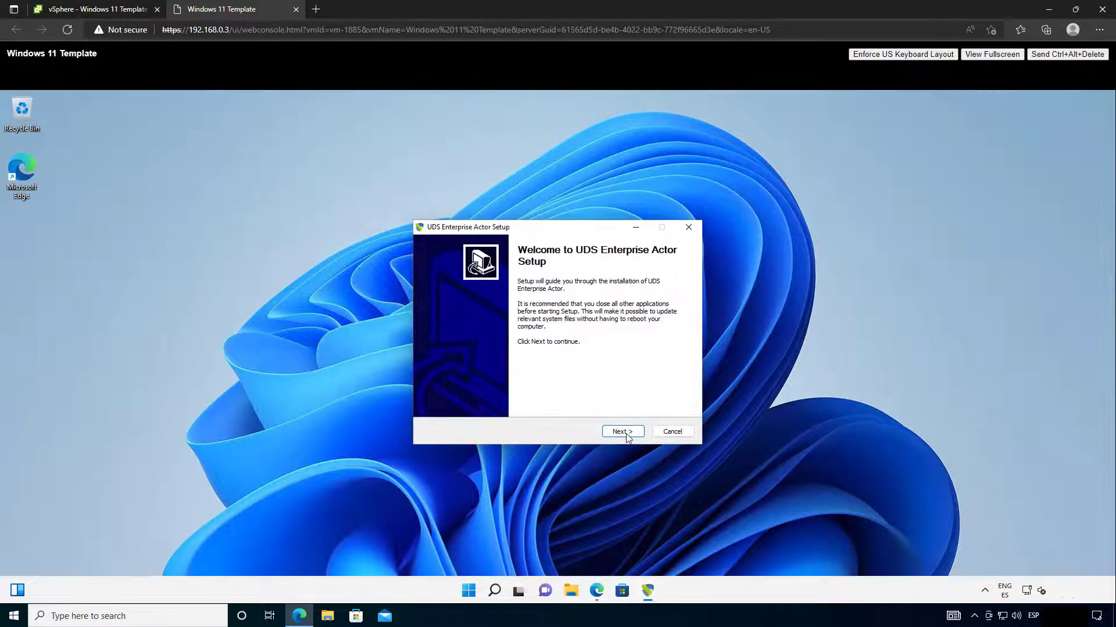
Step: Accept the licence, install to the default folder, and finish with the configuration tool launching
left_click(623, 431)
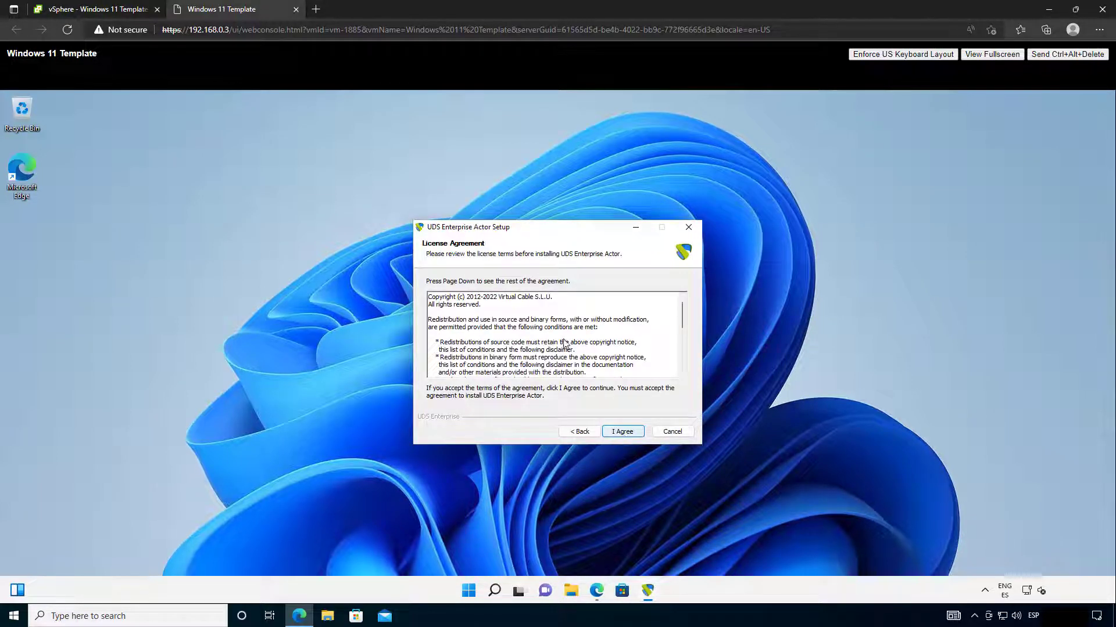
scroll(563, 343, "down", 6)
left_click(623, 431)
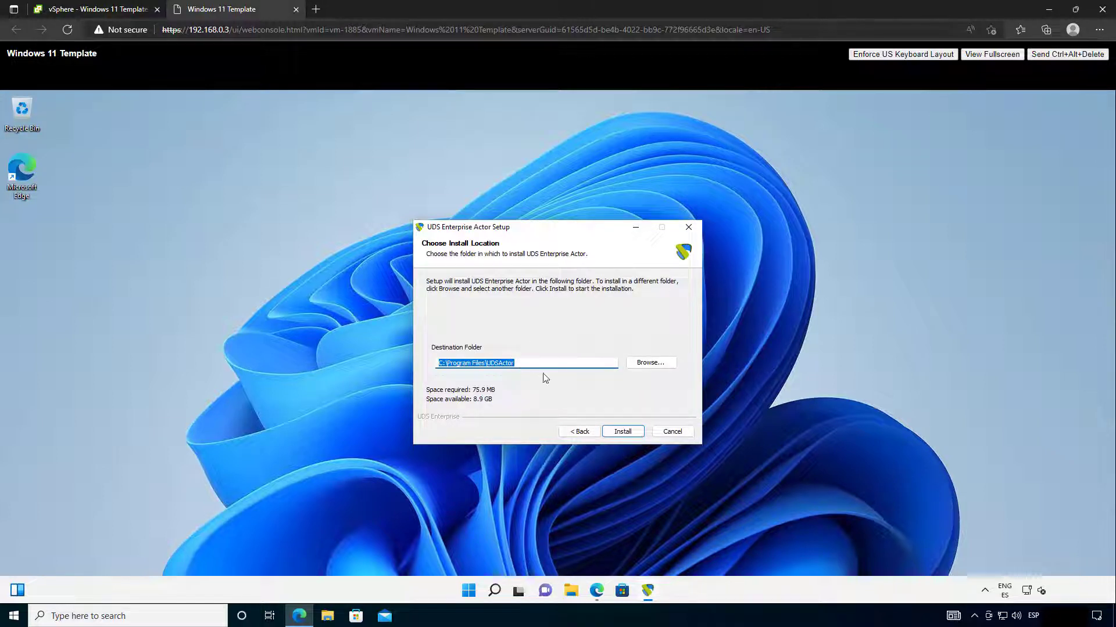
left_click(623, 435)
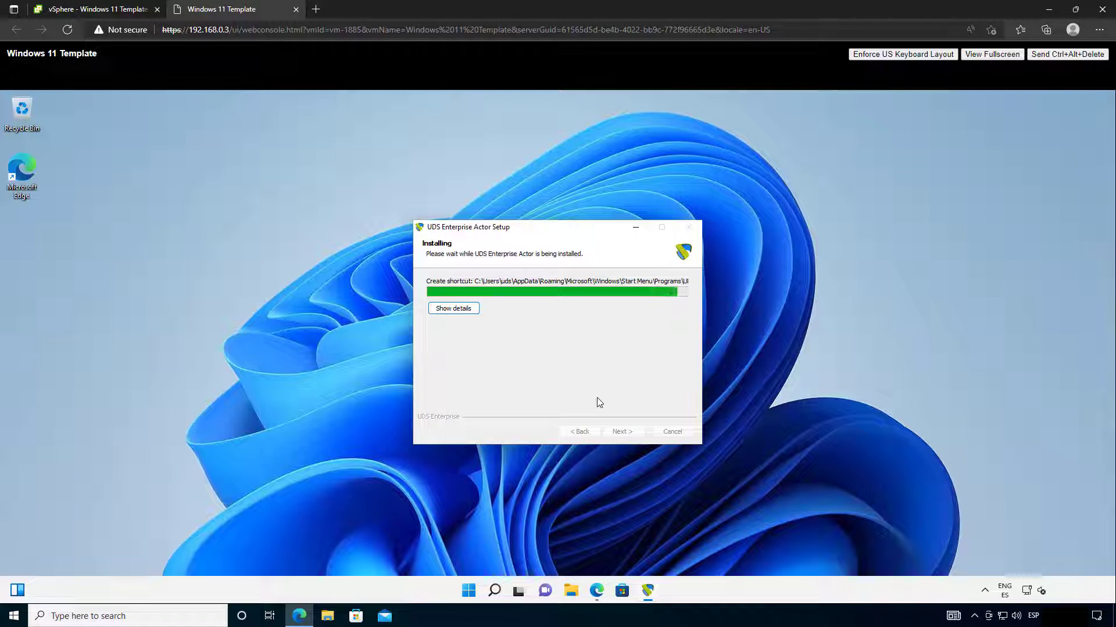
left_click(620, 432)
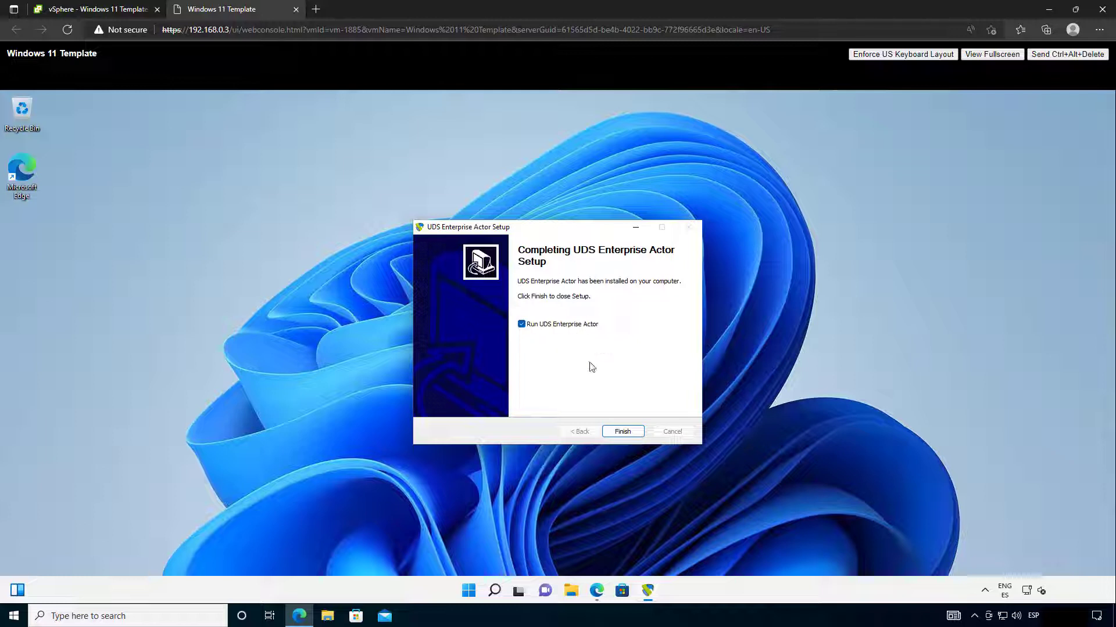
left_click(625, 432)
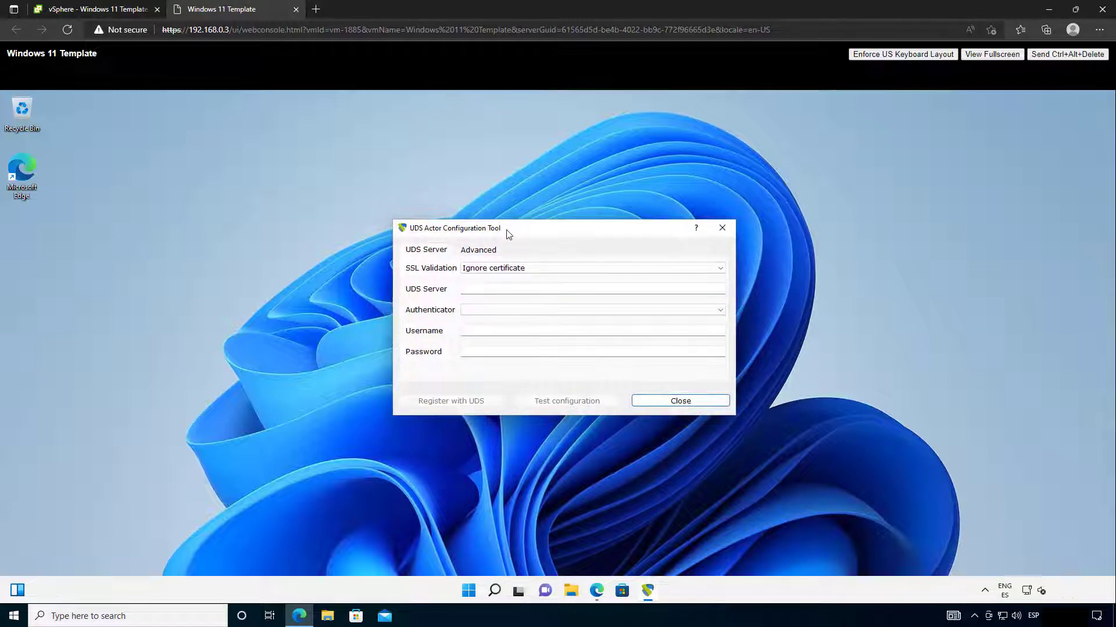
Step: Enter server 192.168.0.10, choose the Administration authenticator, and fill in the admin username and password
left_click(491, 291)
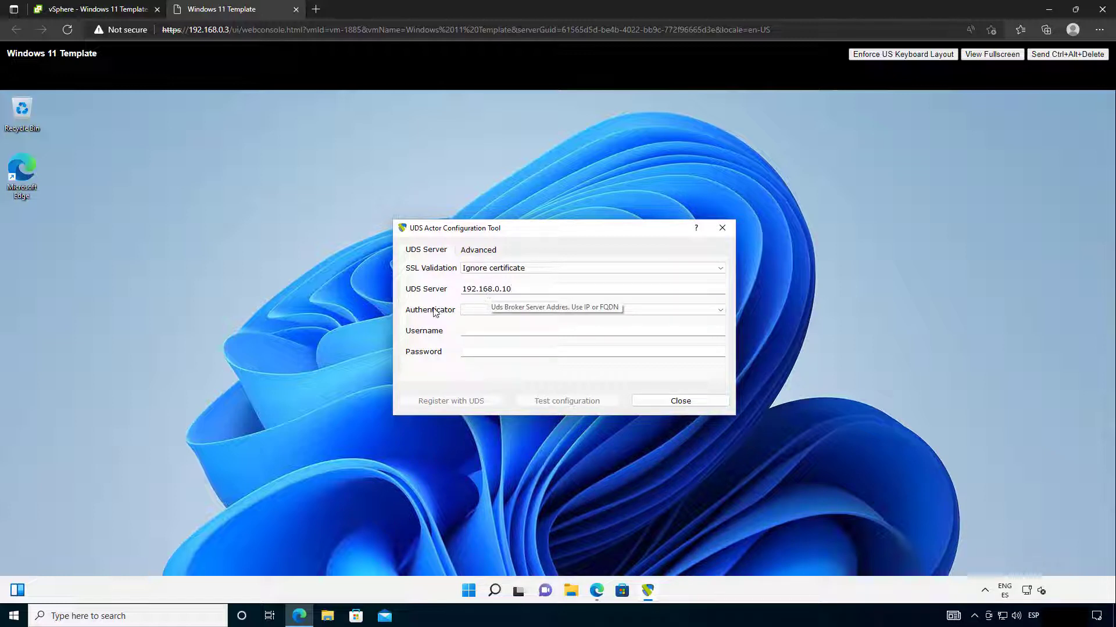
left_click(472, 311)
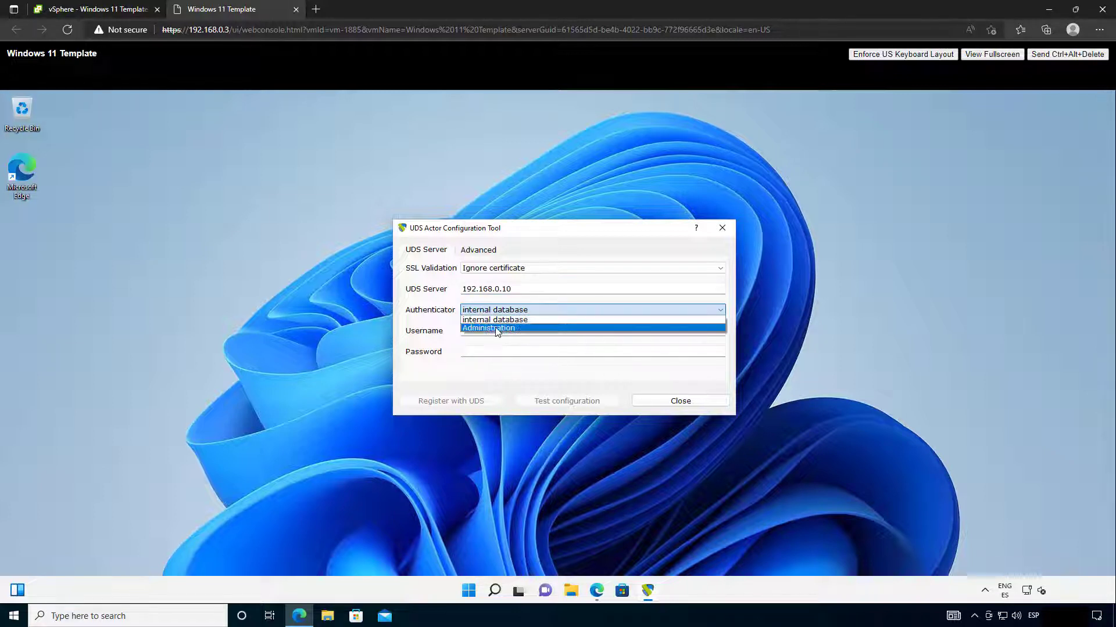
left_click(511, 329)
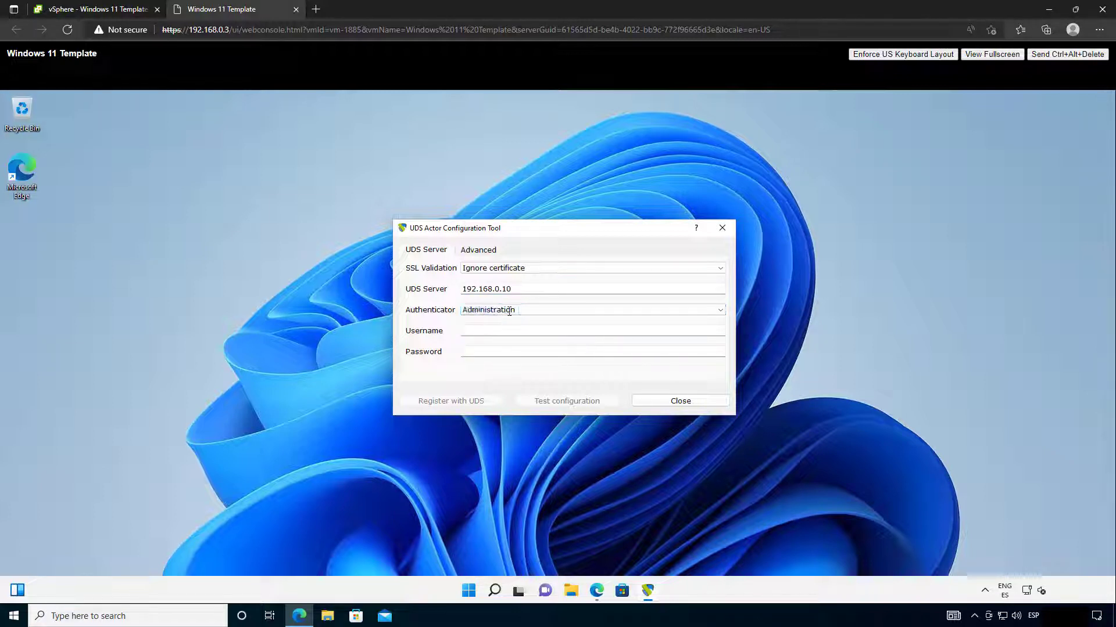
left_click(488, 329)
type("p")
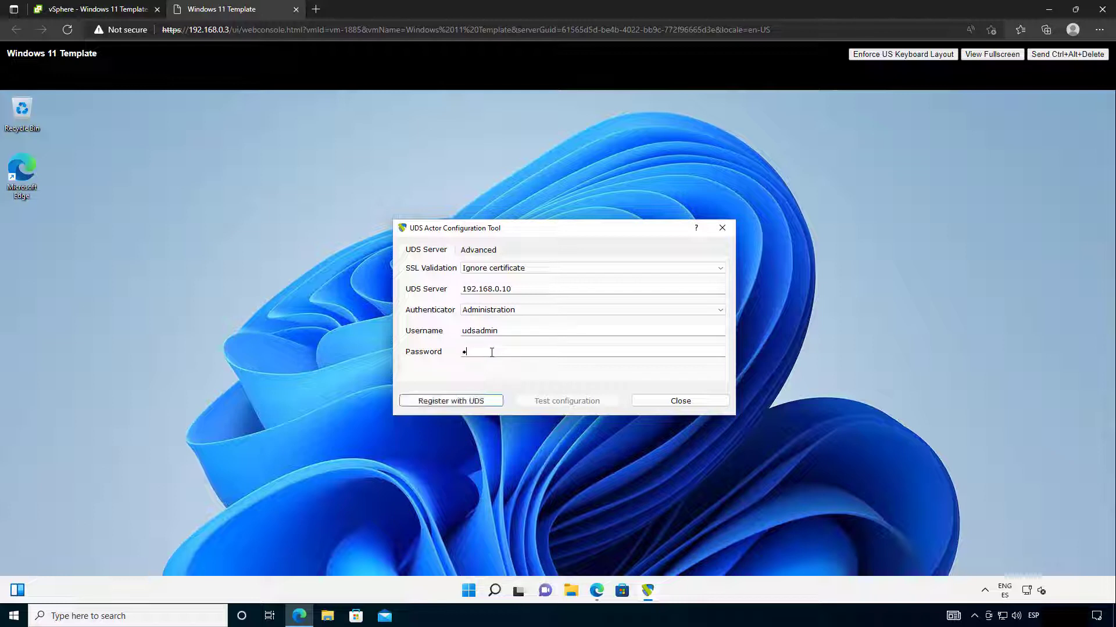
Step: Register the machine with UDS, acknowledge the successful test, and close the tool
left_click(477, 250)
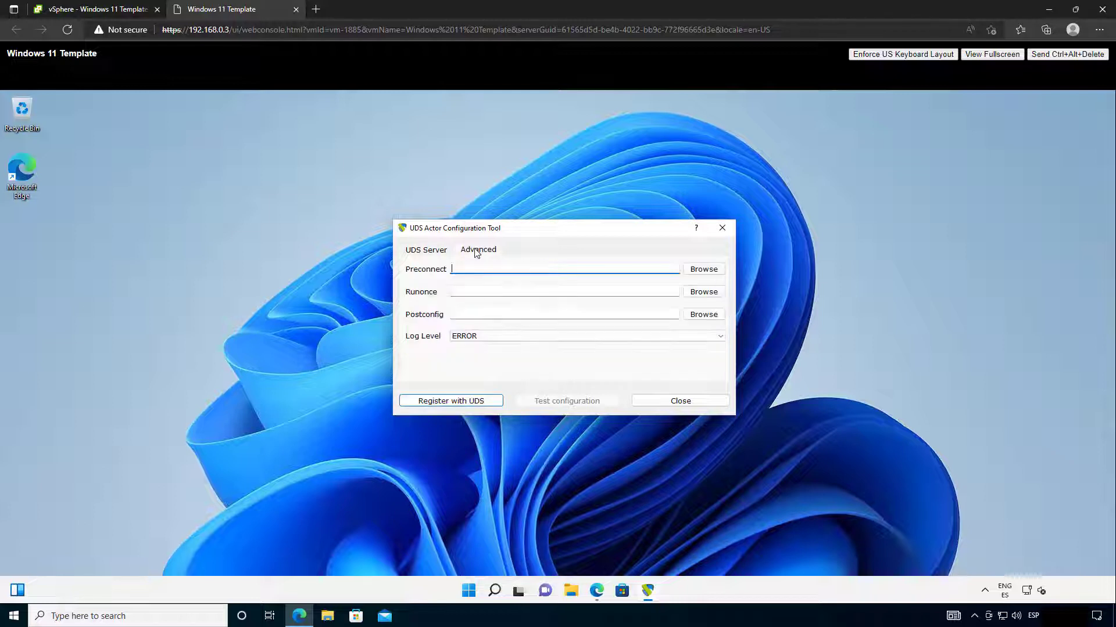
left_click(430, 250)
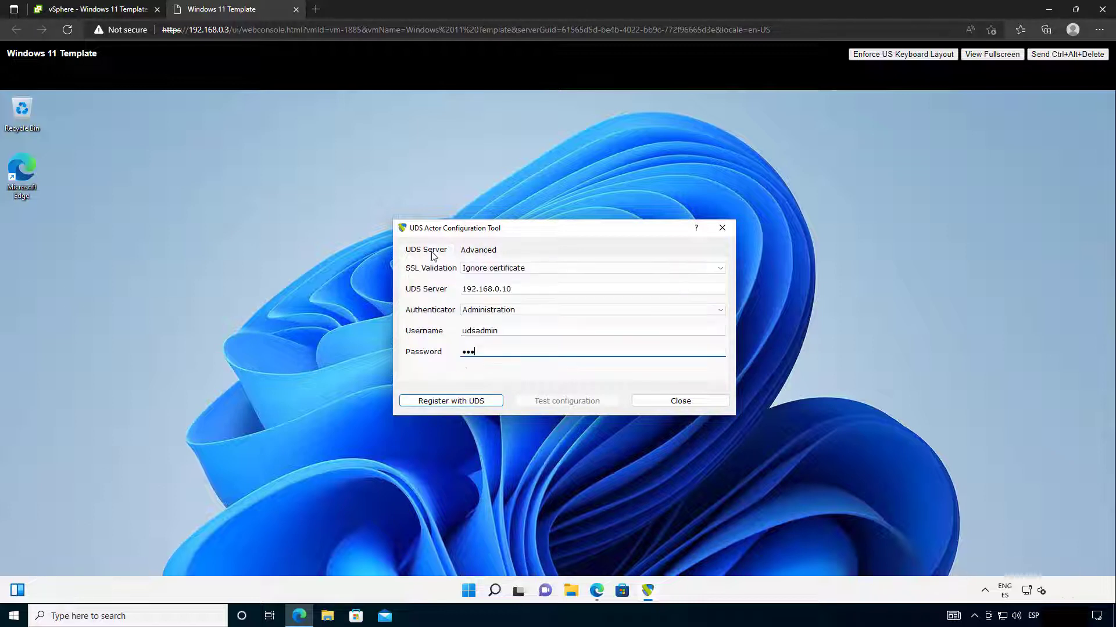
left_click(459, 402)
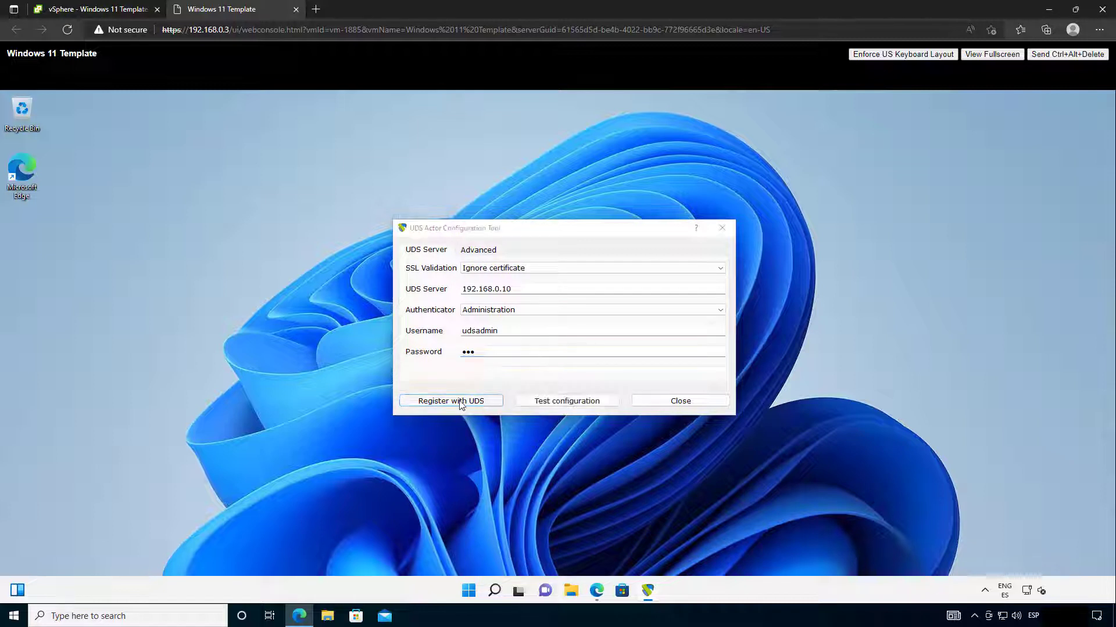
left_click(602, 338)
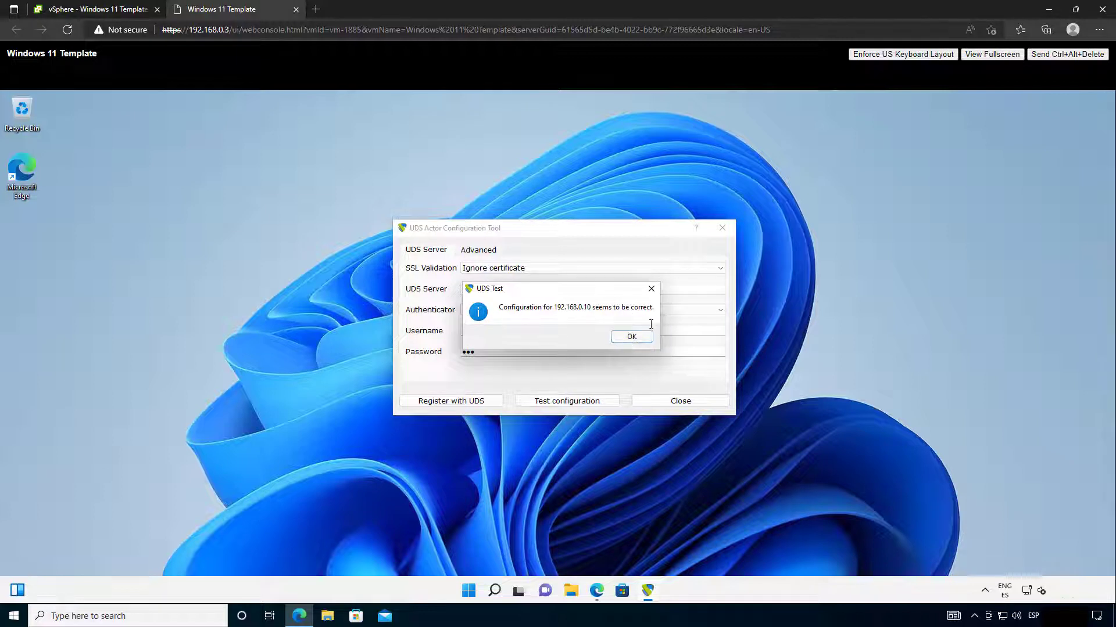
left_click(632, 336)
left_click(681, 401)
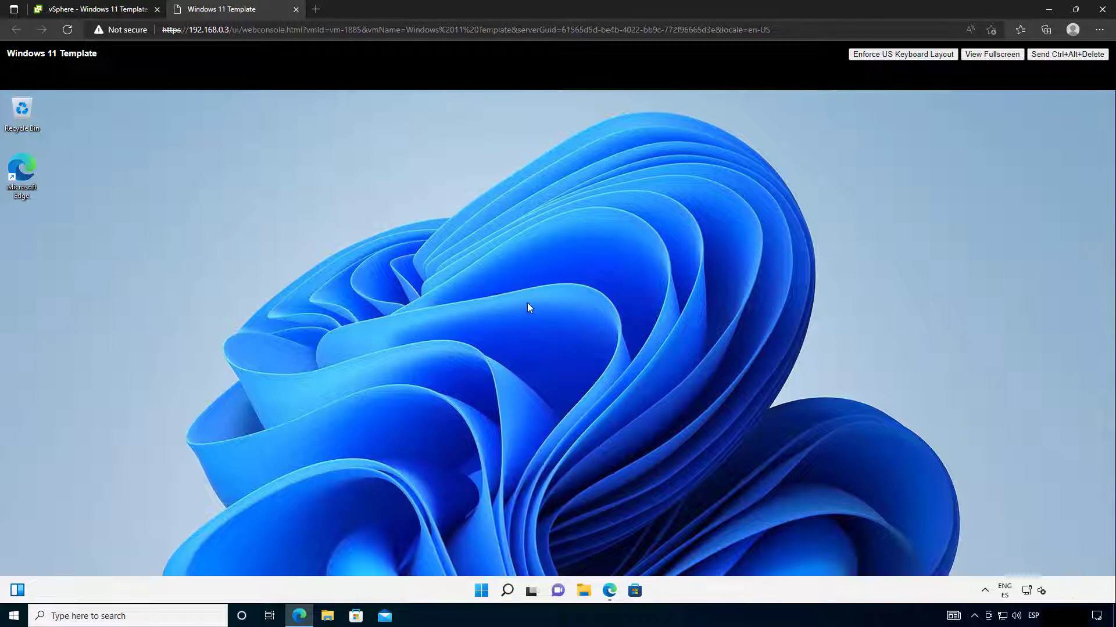
Step: Set the Balanced plan's display turn-off and sleep to Never, save, and close Power Options
left_click(507, 592)
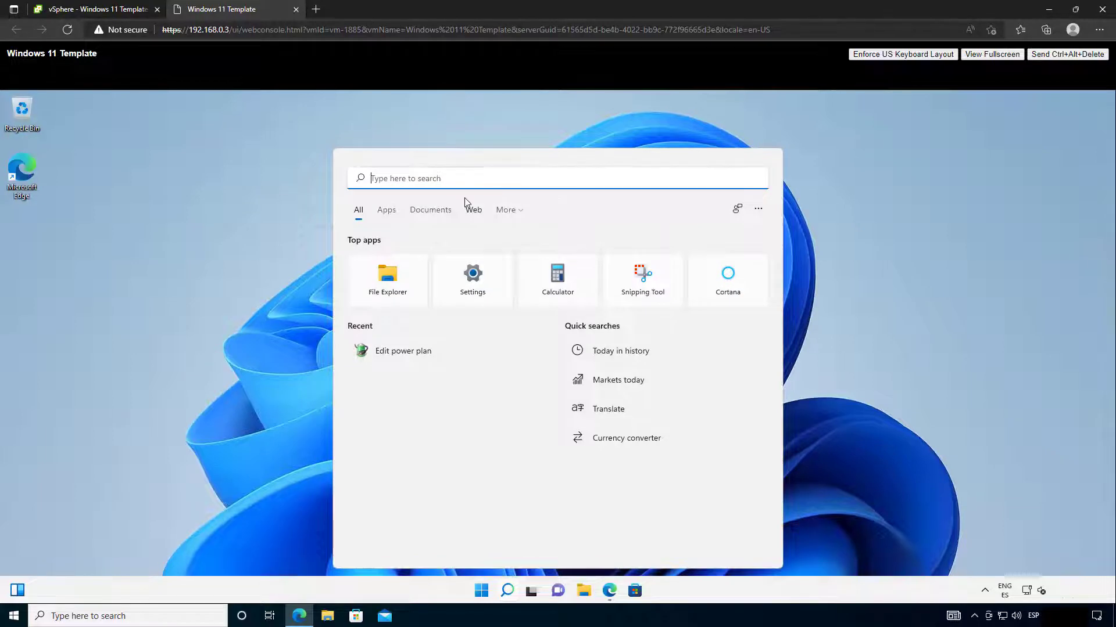
type("power")
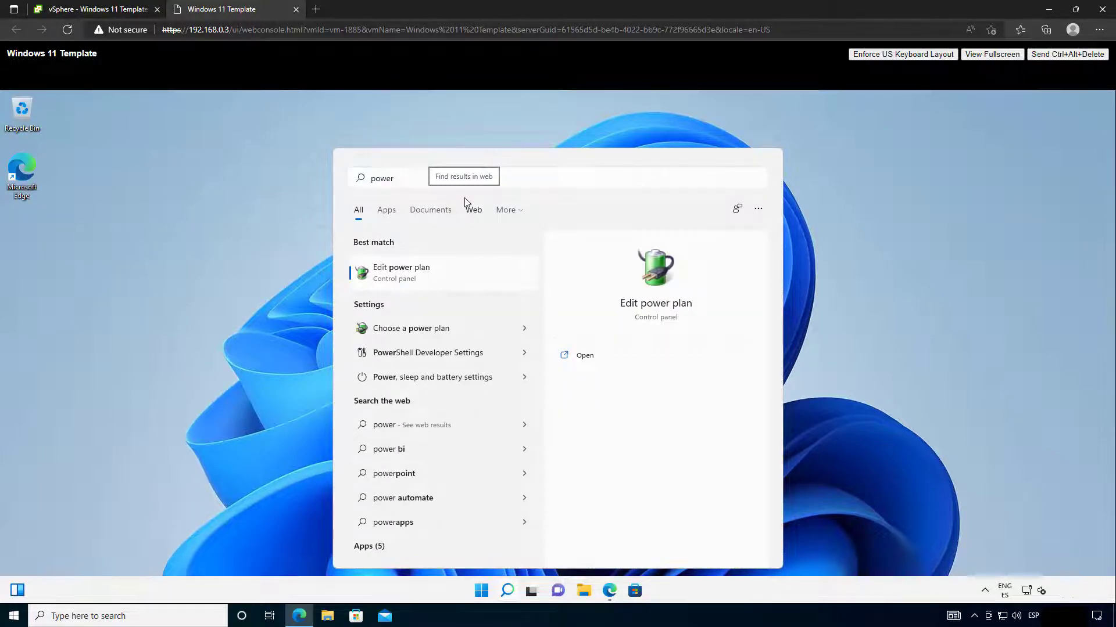
key("Return")
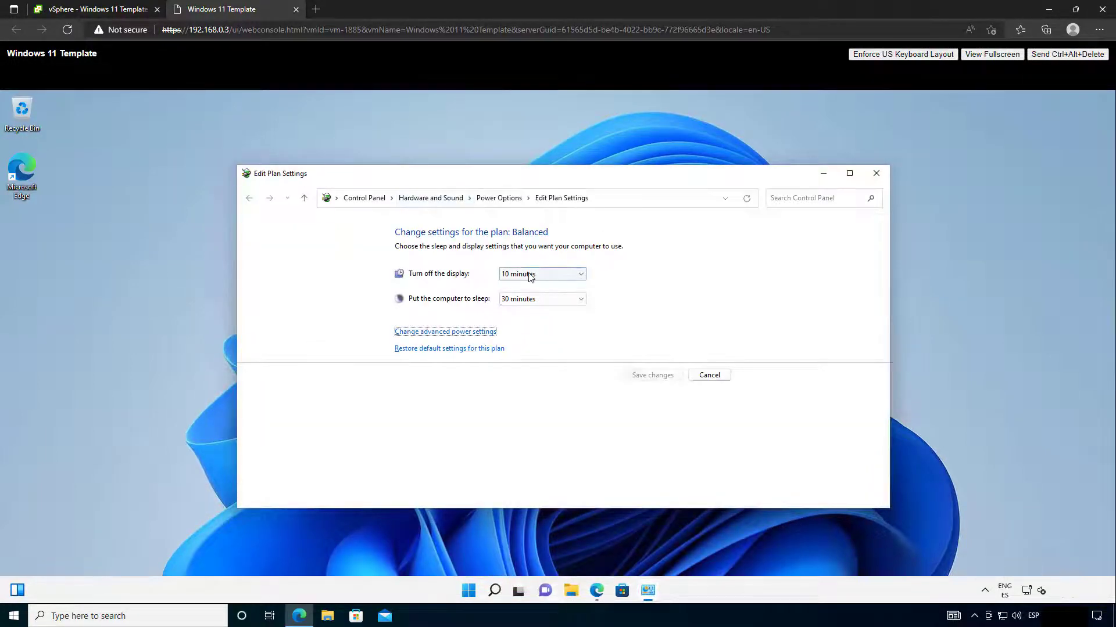
left_click(530, 278)
left_click(526, 415)
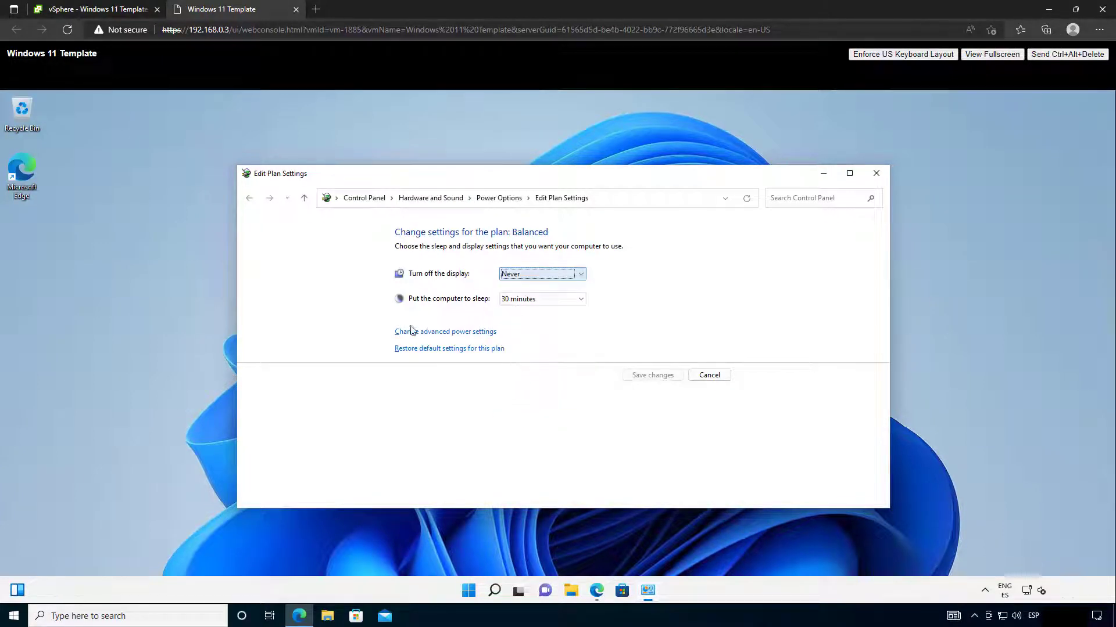
left_click(537, 300)
left_click(516, 443)
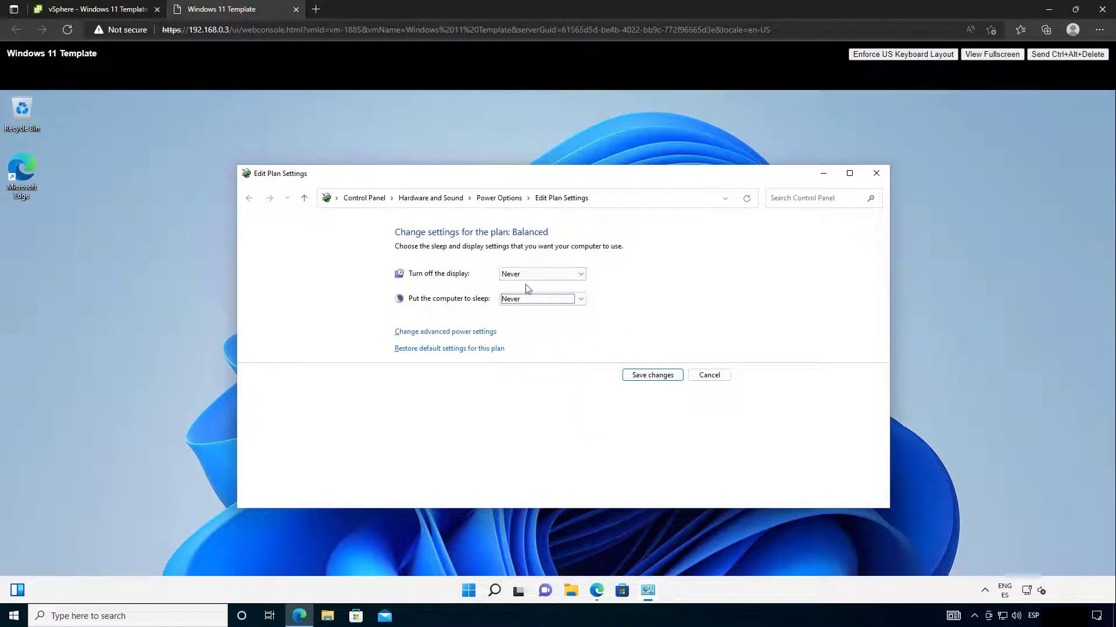
left_click(652, 375)
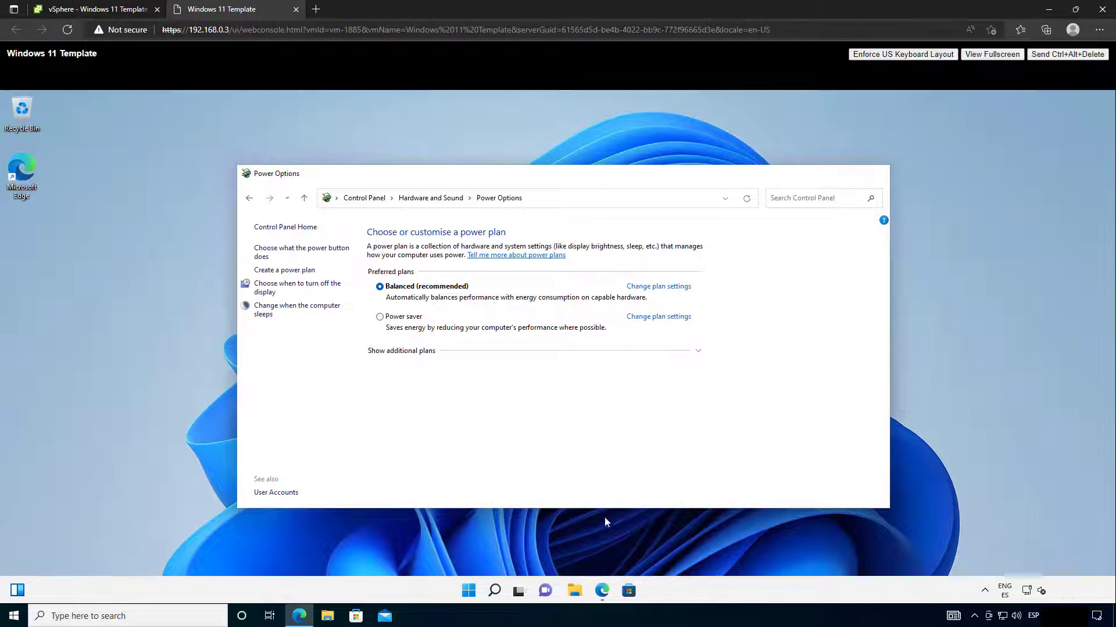
key("alt+F4")
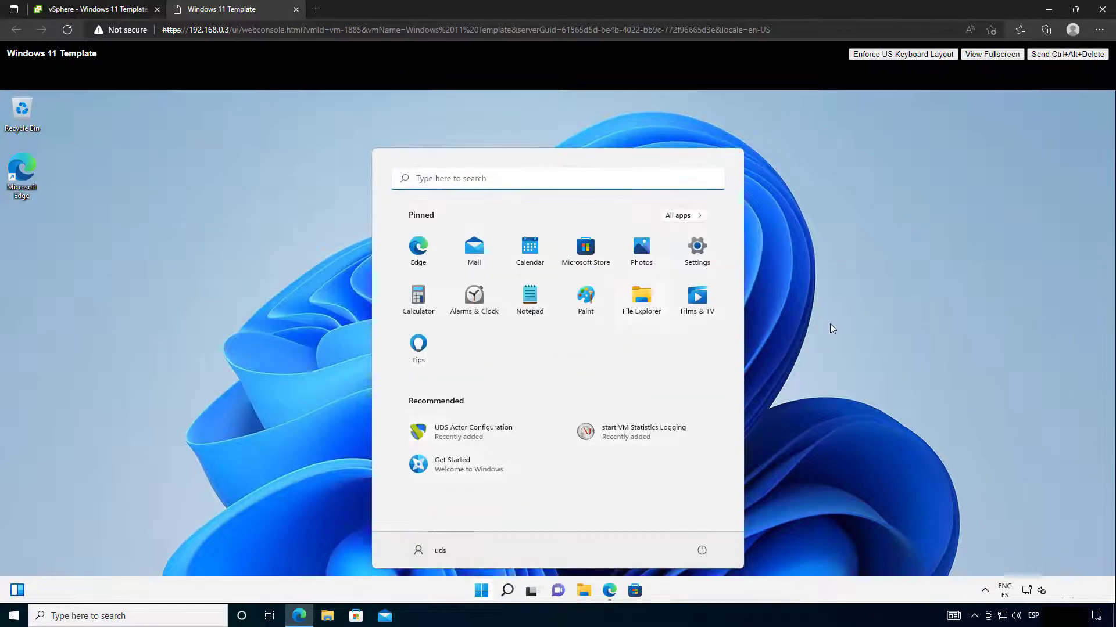
Step: Shut down the Windows 11 VM from the Start menu's power options
left_click(824, 342)
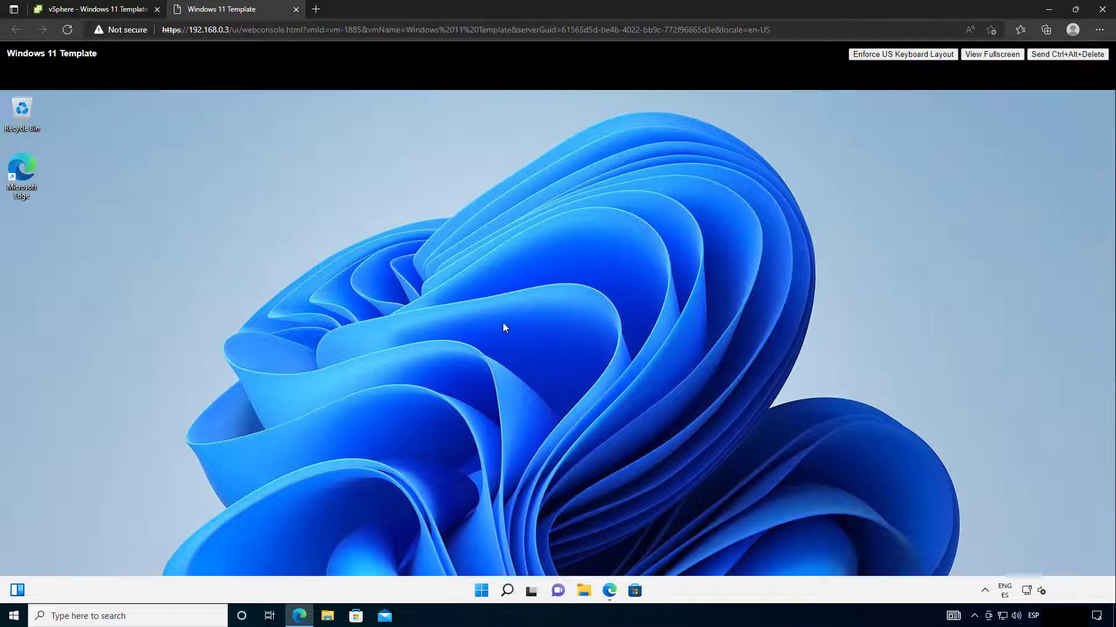
left_click(482, 592)
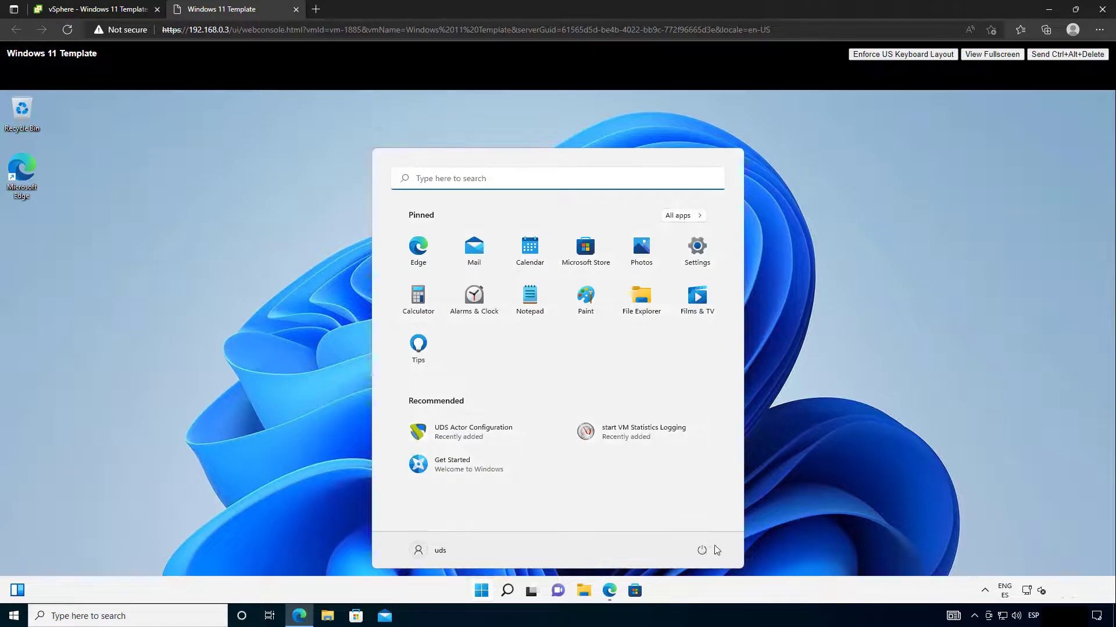
left_click(702, 550)
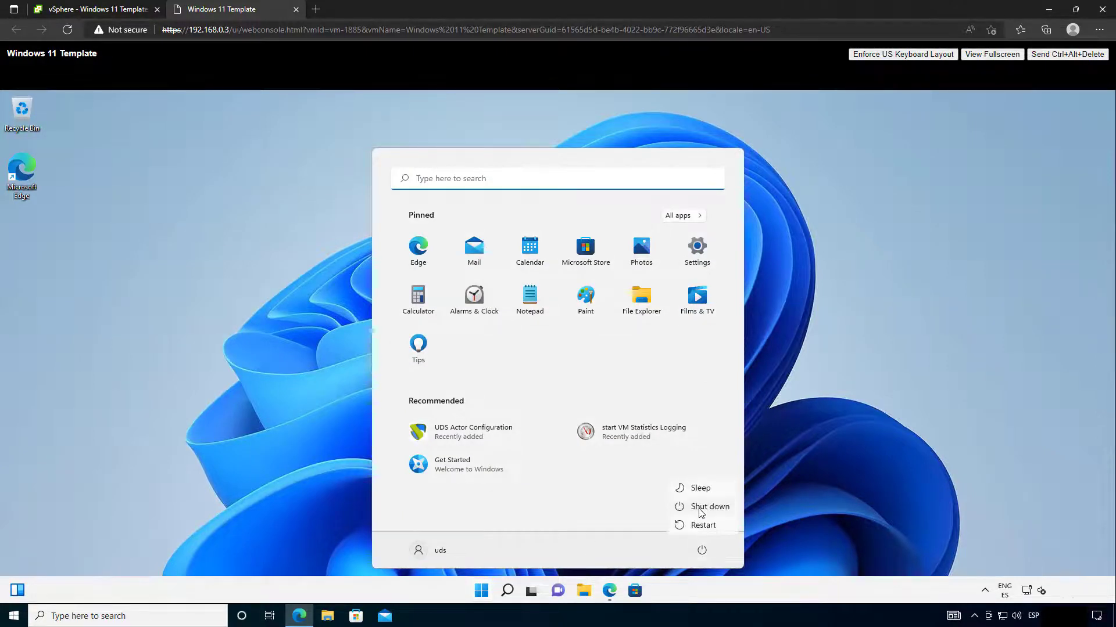
left_click(701, 511)
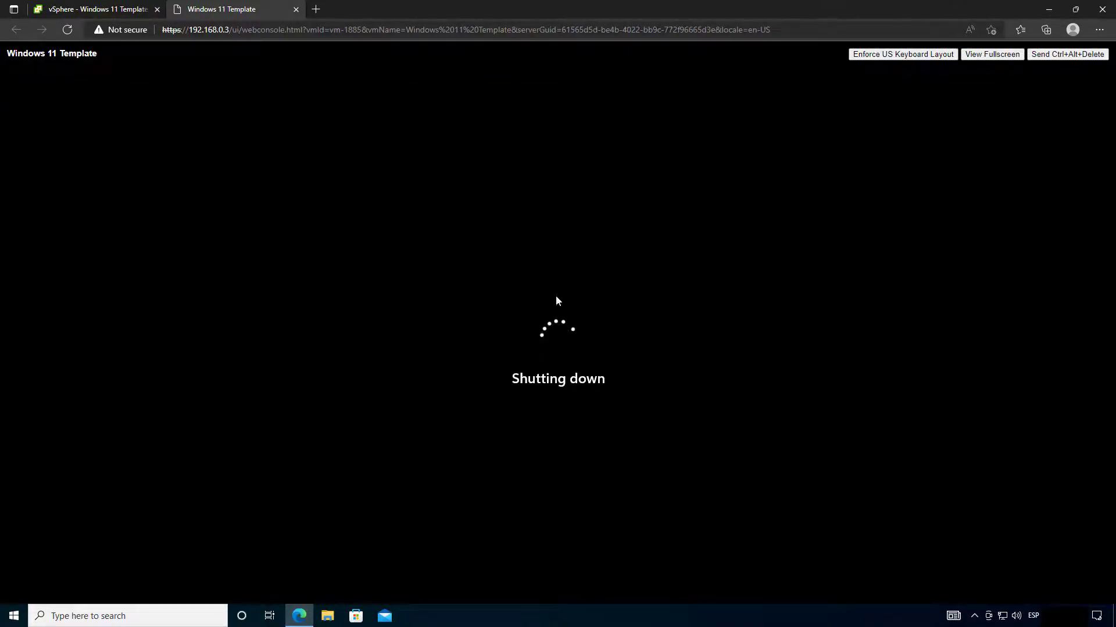